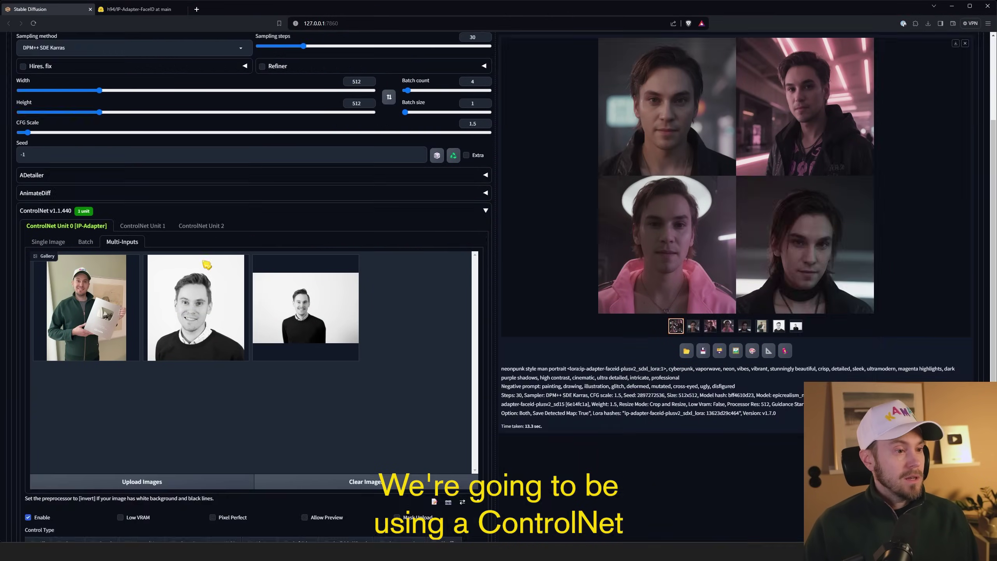
scroll(348, 195, down, 5)
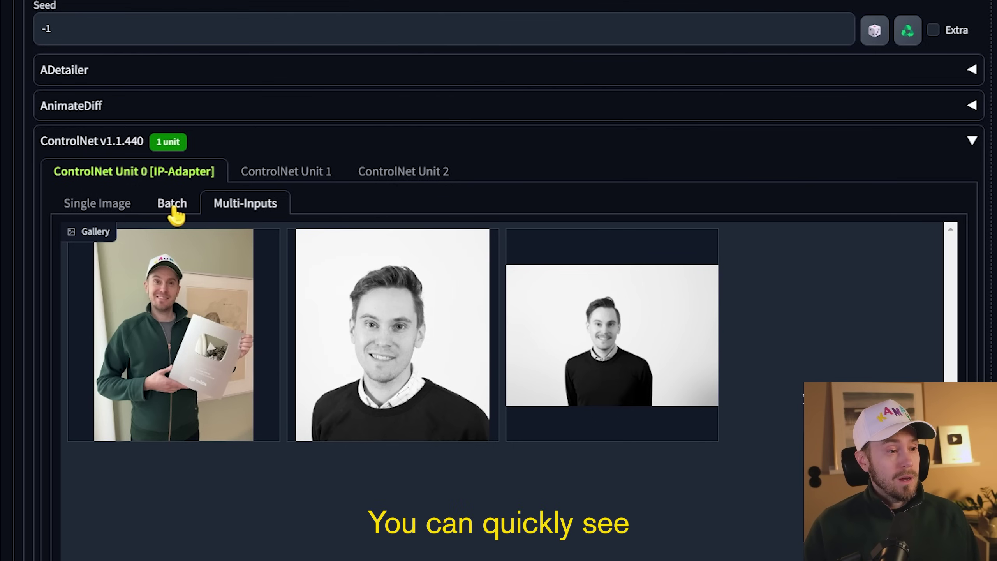
click(97, 203)
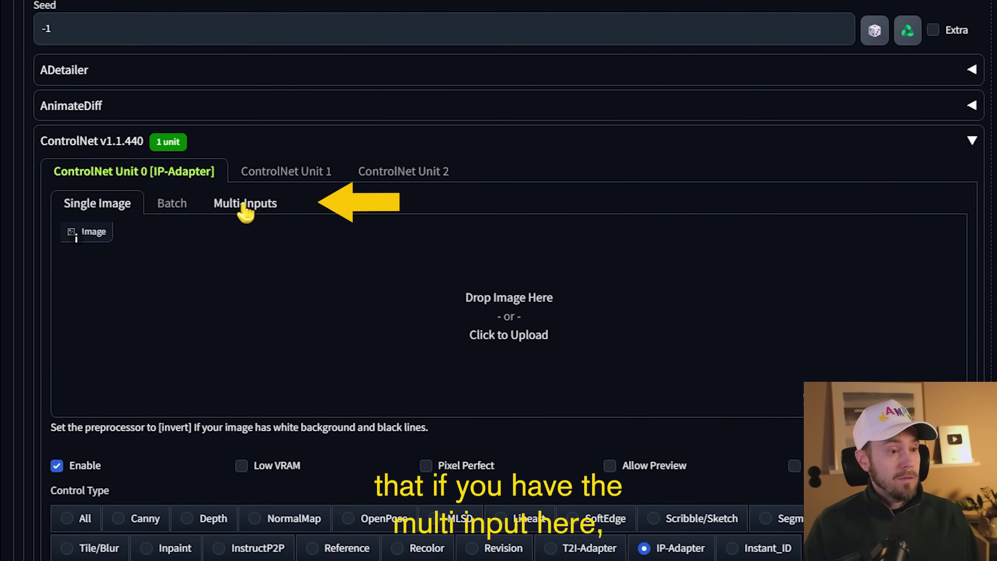
click(246, 204)
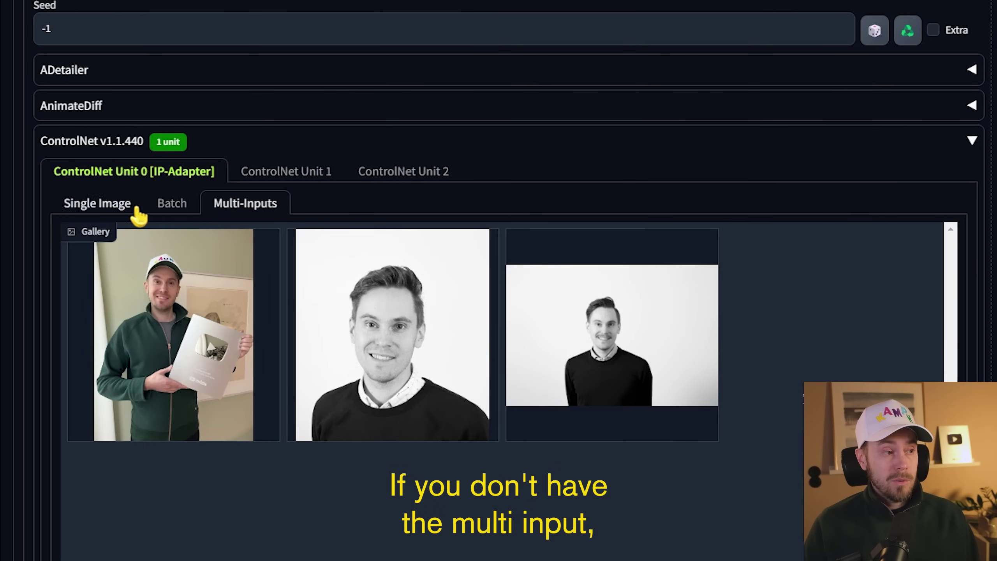
click(97, 203)
click(245, 203)
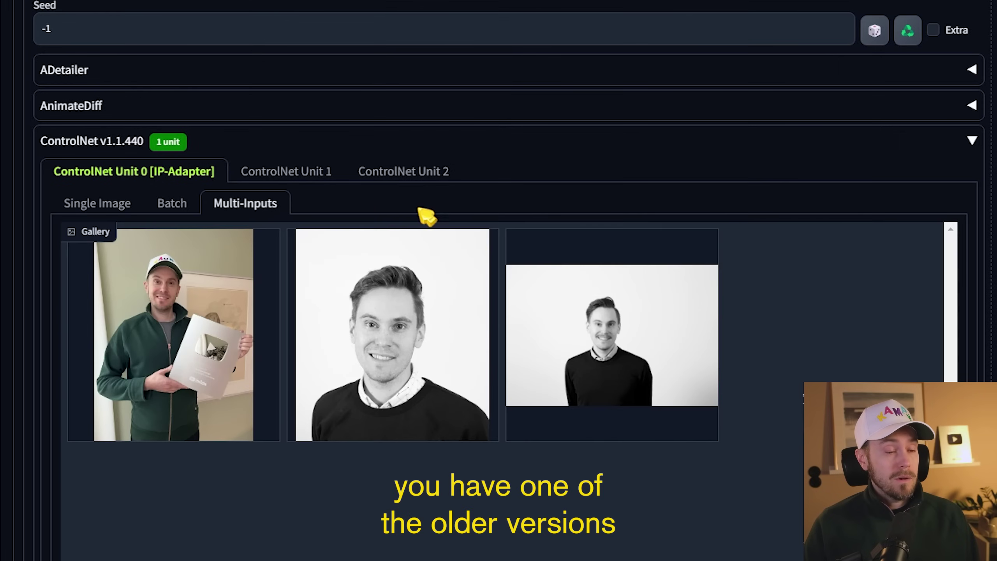
click(577, 320)
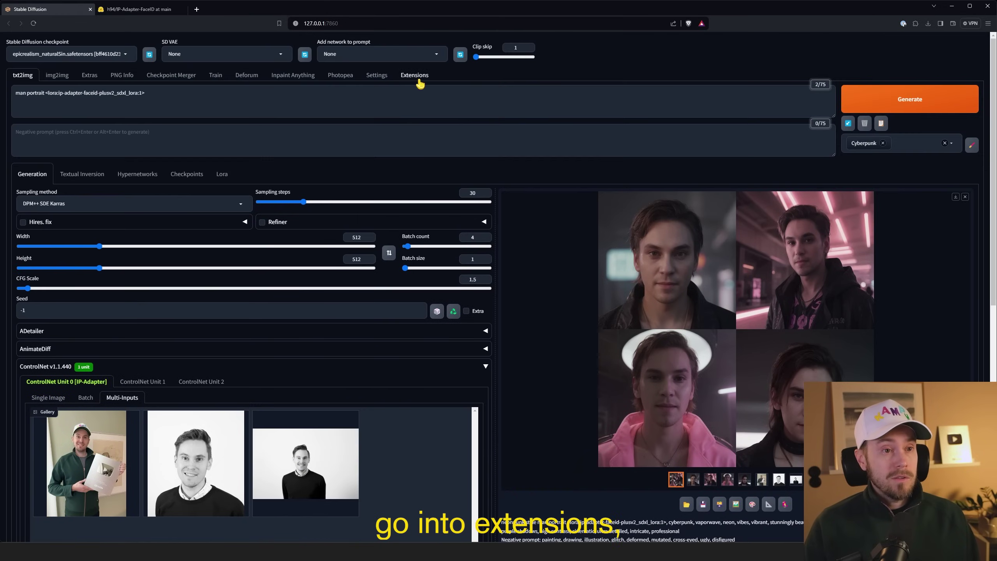
click(414, 75)
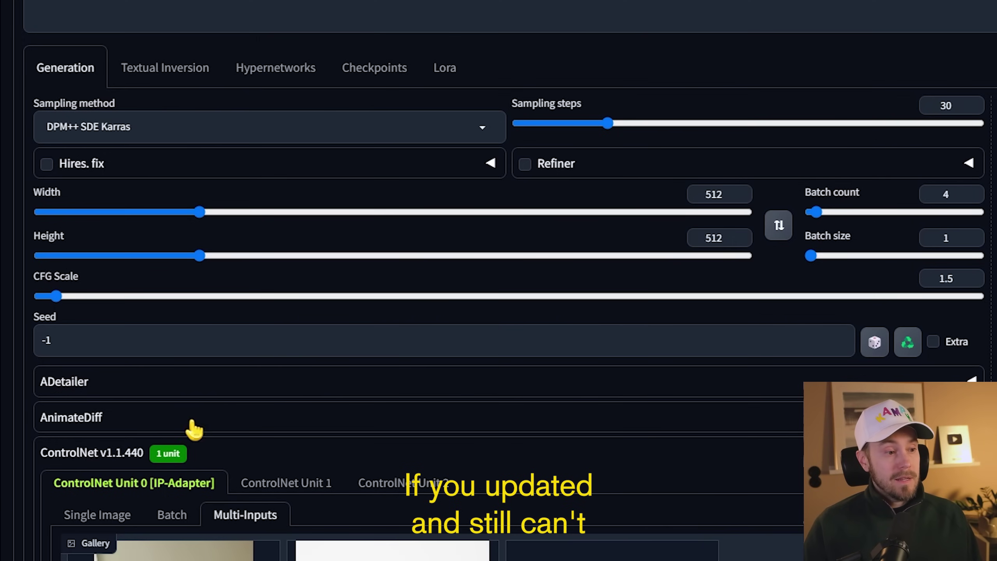
scroll(194, 429, down, 1)
scroll(257, 374, down, 2)
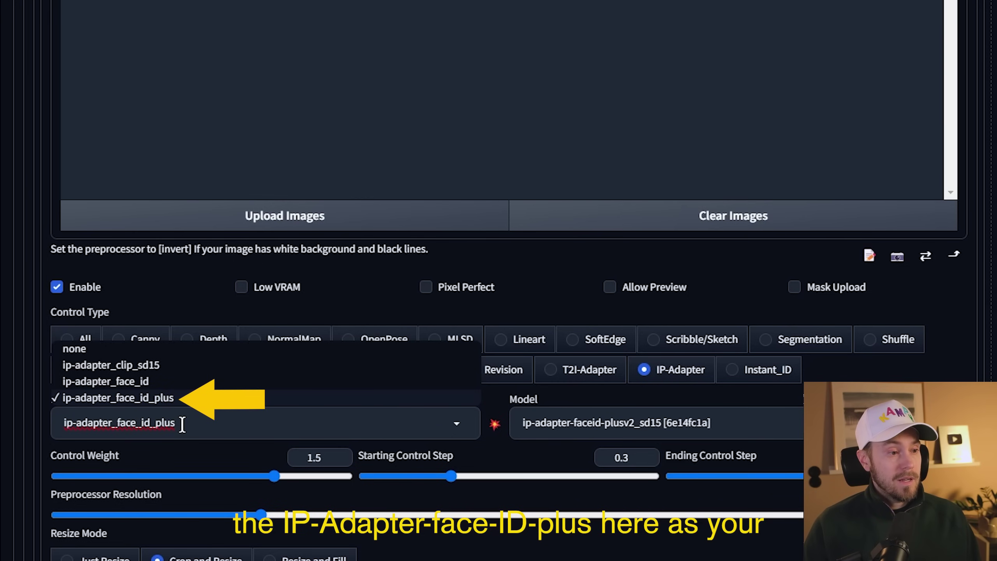
Step: Set the ControlNet unit to IP-Adapter with the ip-adapter_face_id_plus preprocessor and list its models
click(195, 298)
click(74, 340)
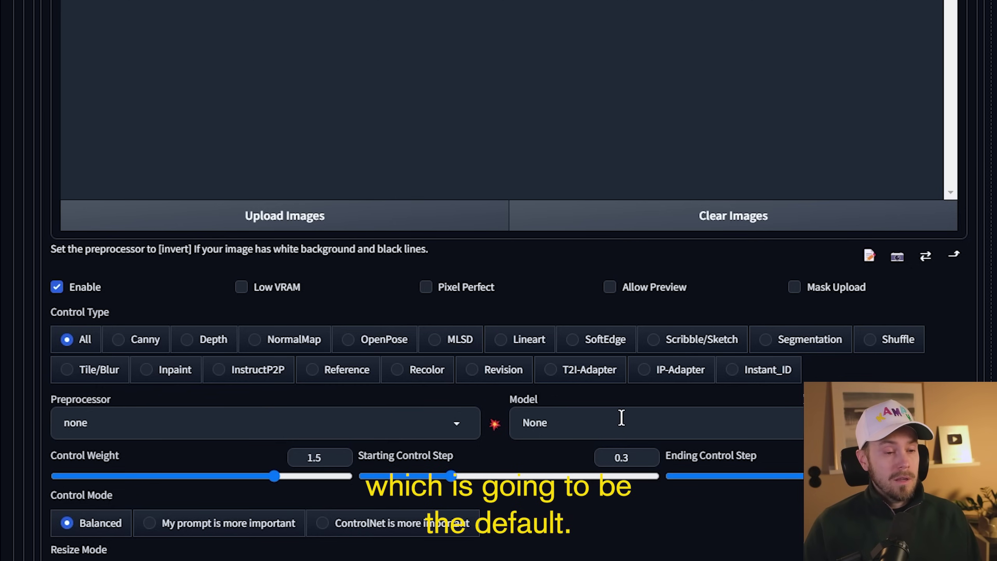
click(645, 369)
click(180, 422)
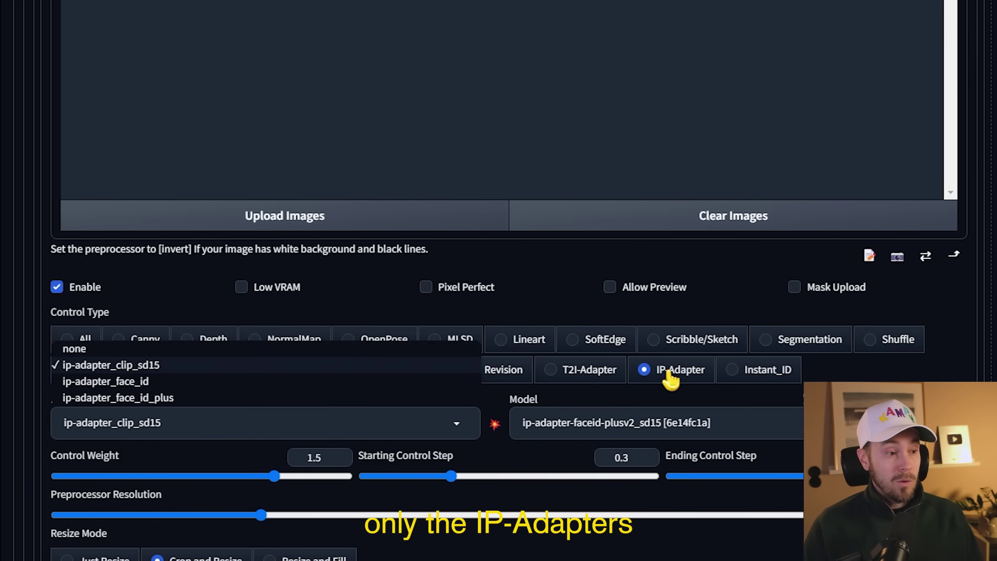
click(246, 397)
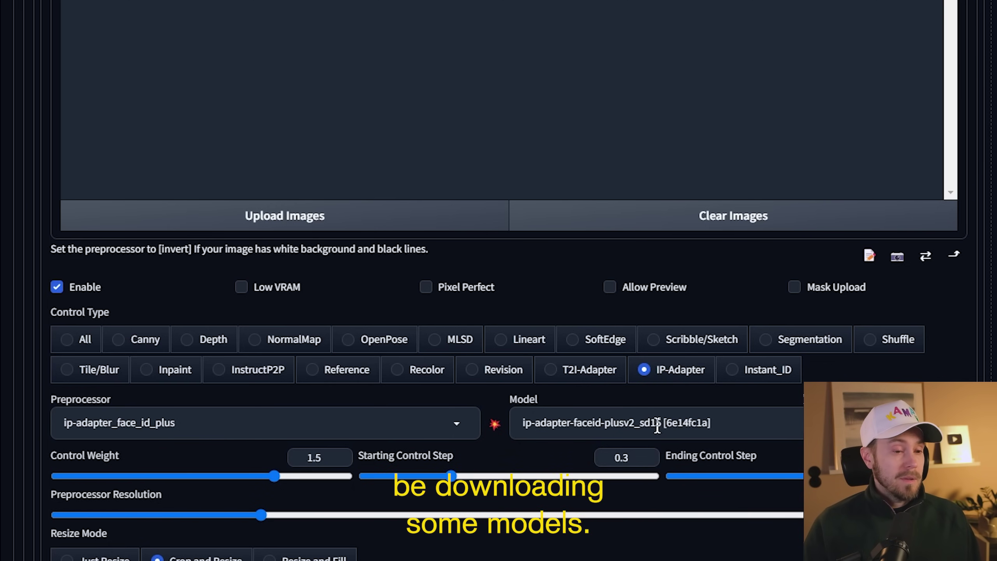
click(677, 421)
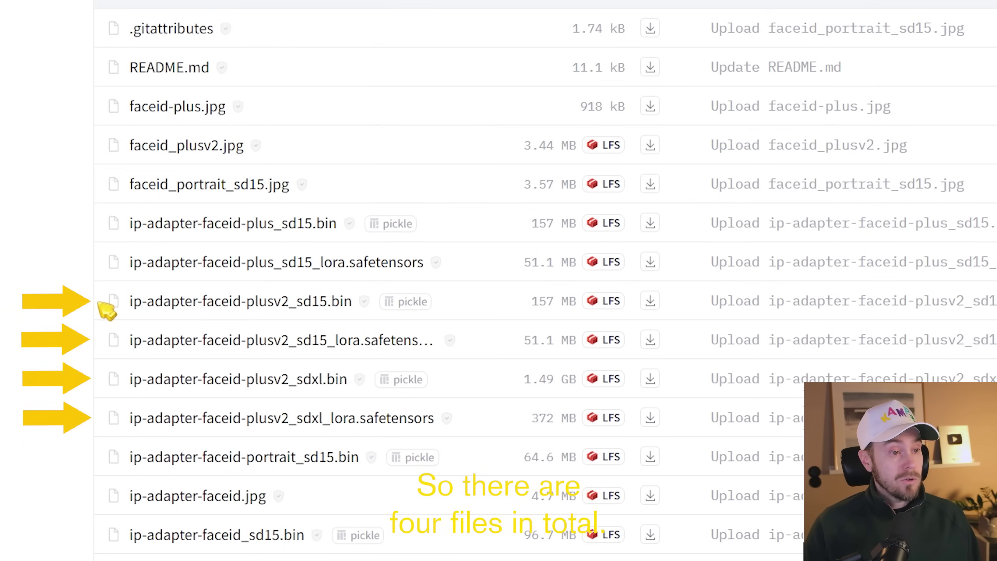
Step: Download ip-adapter-faceid-plusv2_sd15.bin into the models/ControlNet folder
click(651, 303)
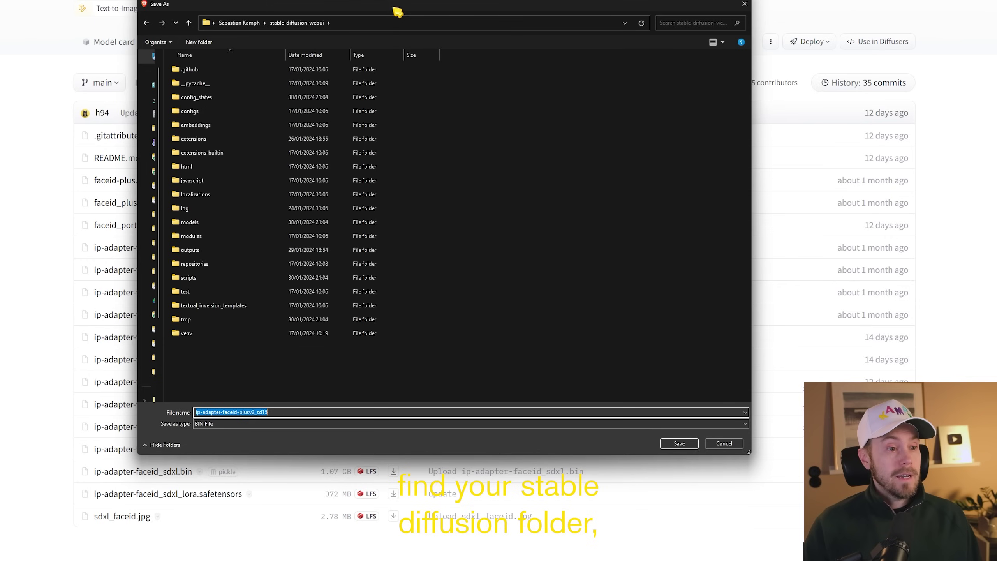
double_click(191, 222)
double_click(194, 96)
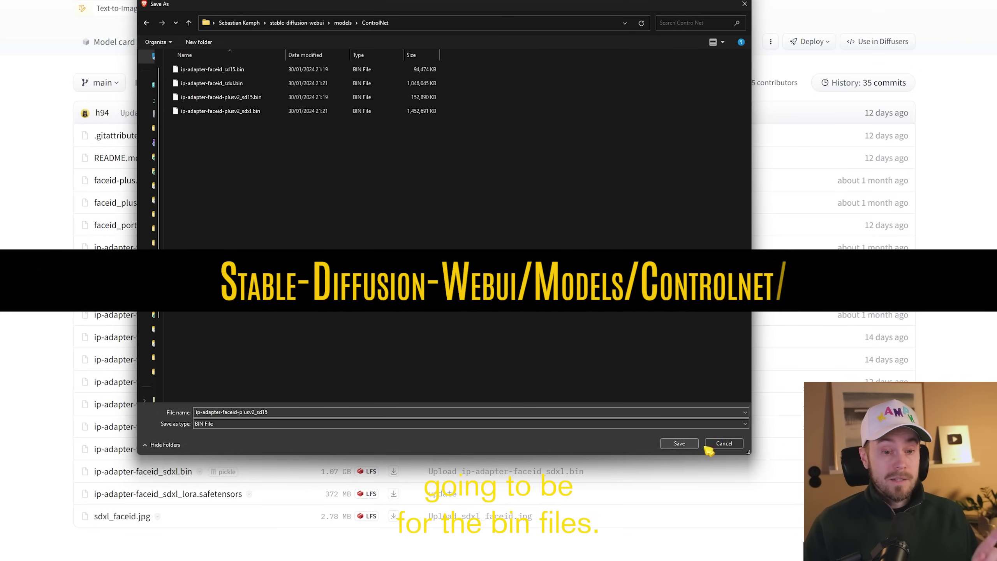
click(678, 445)
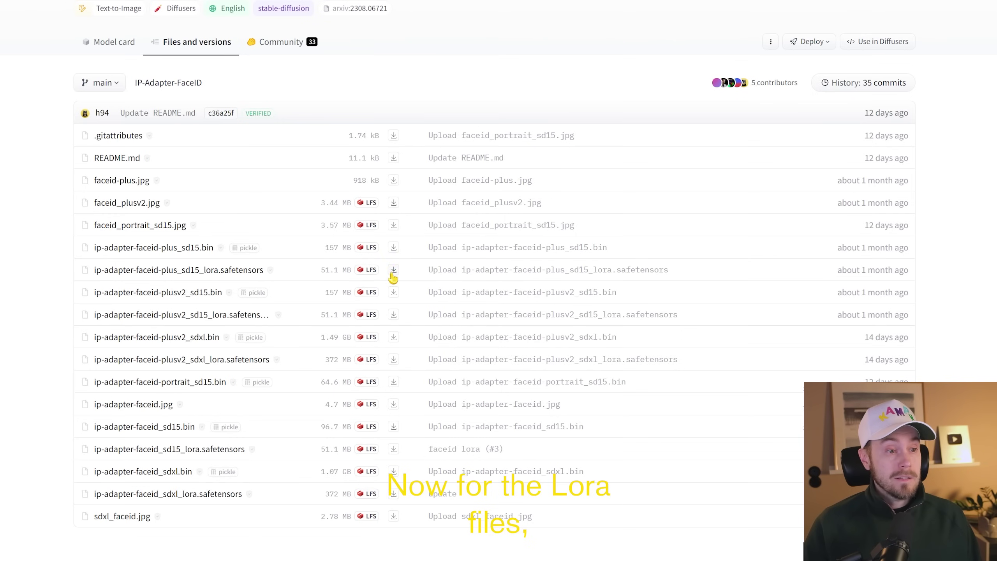
Step: Download the FaceID Plus v2 SD1.5 LoRA into the models/Lora folder
click(393, 271)
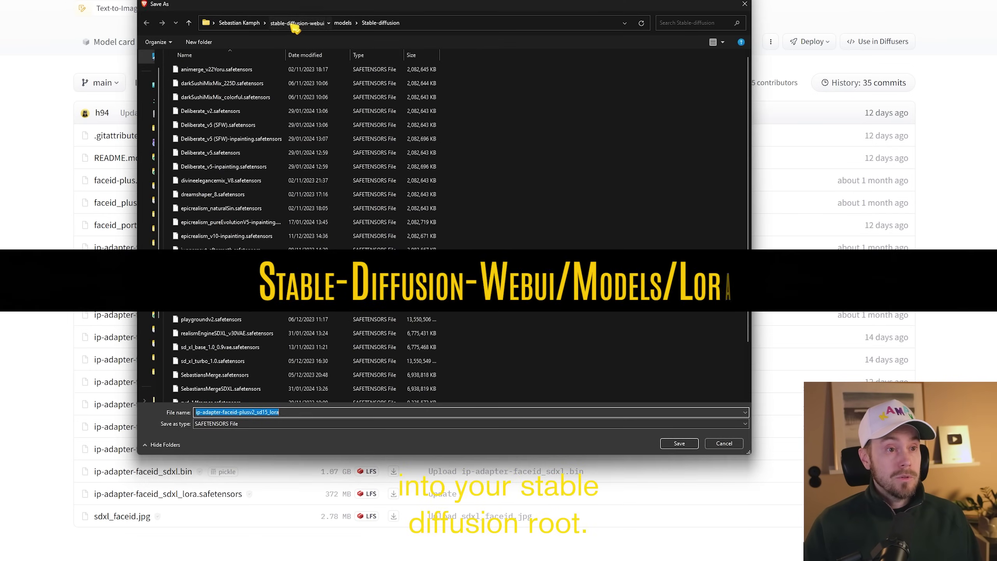
click(341, 23)
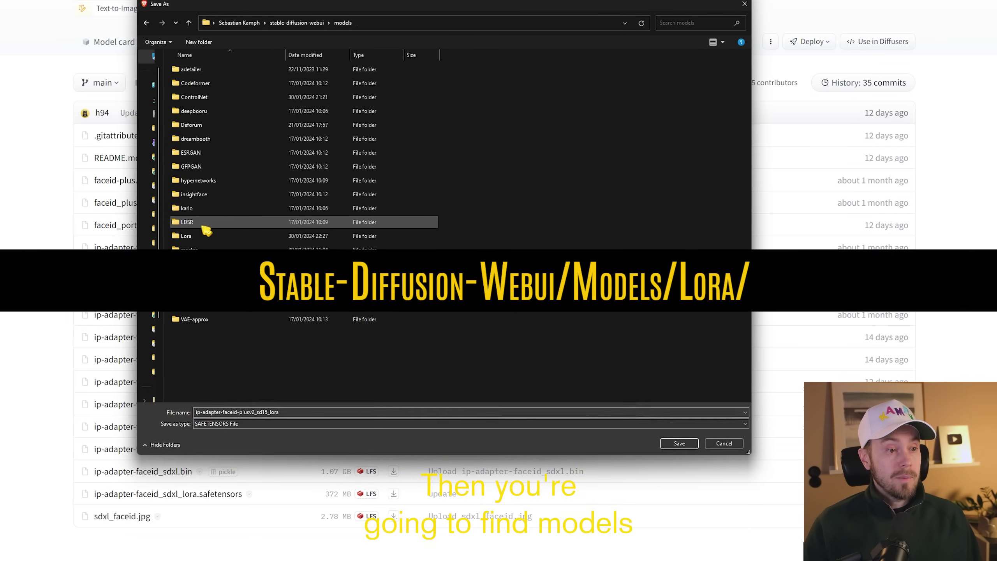
double_click(188, 235)
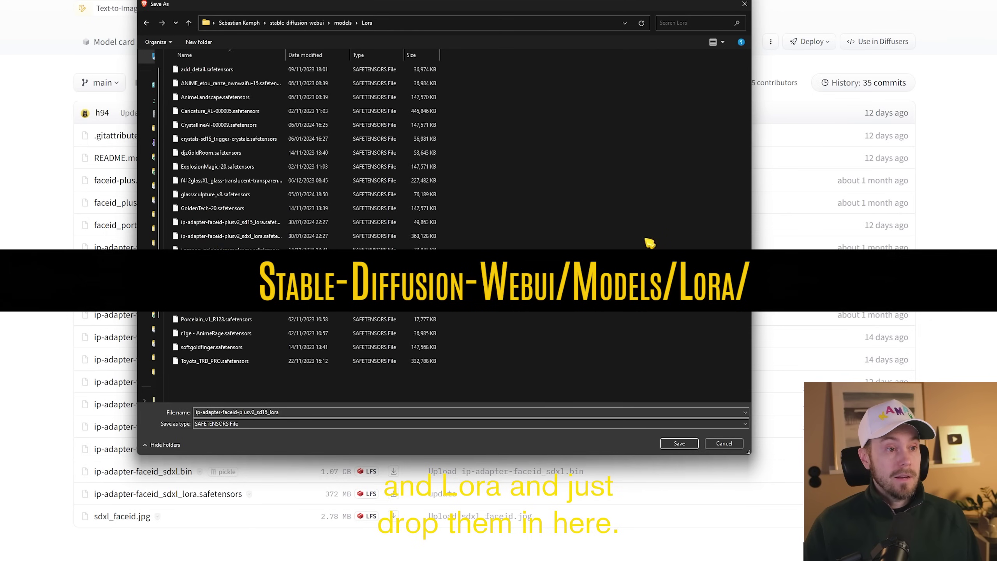
key(Return)
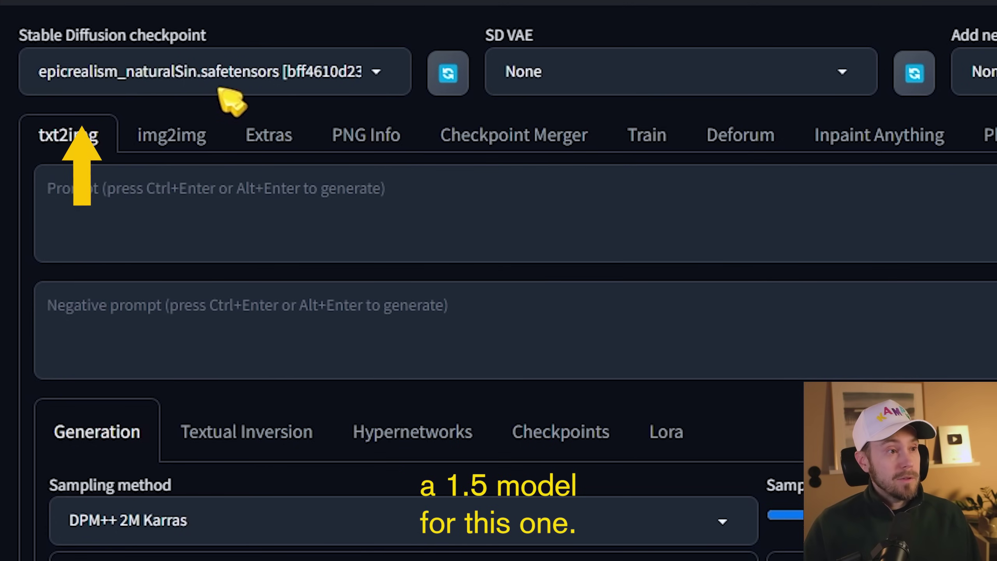
Step: Write 'man portrait' with the ip-adapter-faceid-plusv2_sd15 LoRA, and use 30 sampling steps
click(275, 227)
text(man portra)
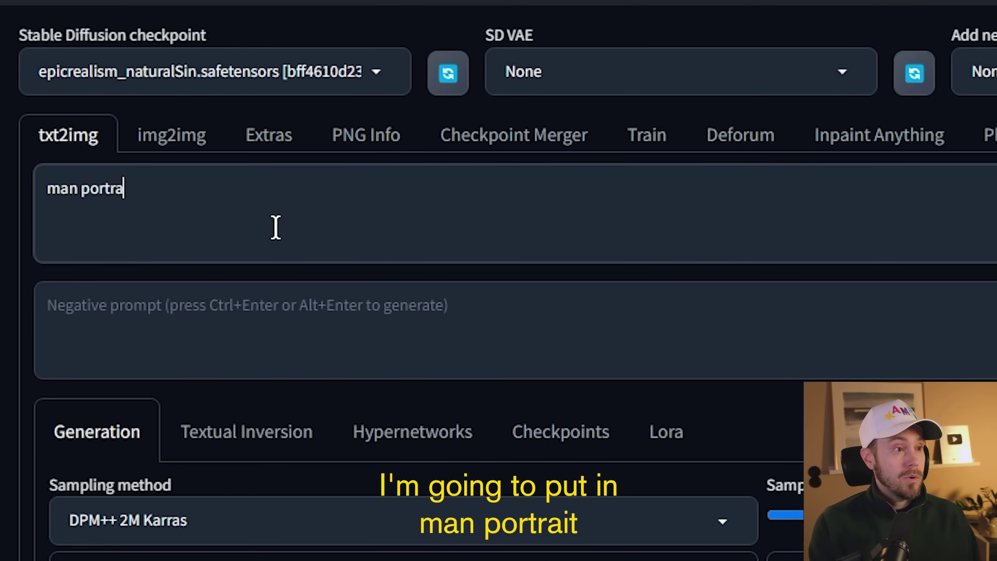
text(it)
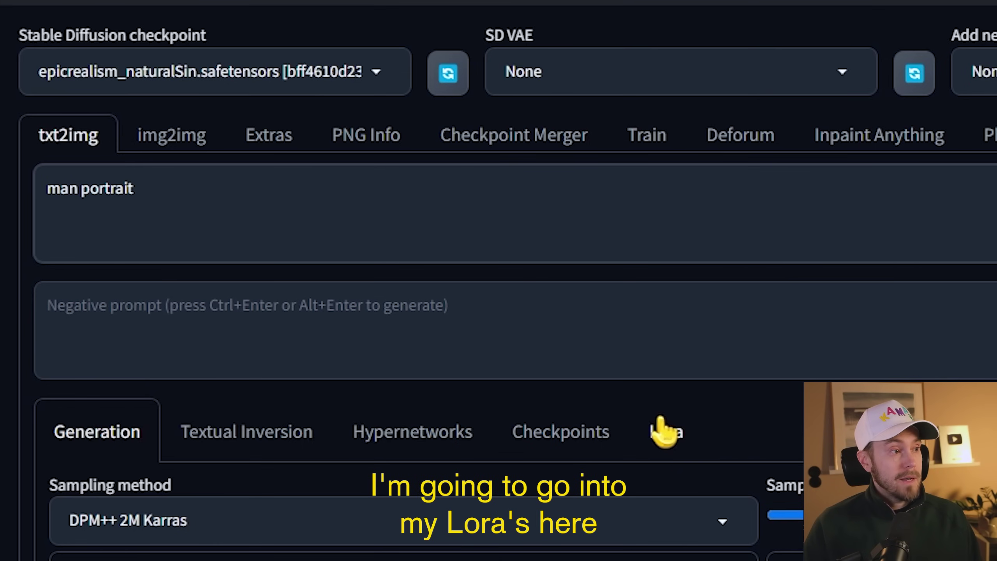
click(666, 430)
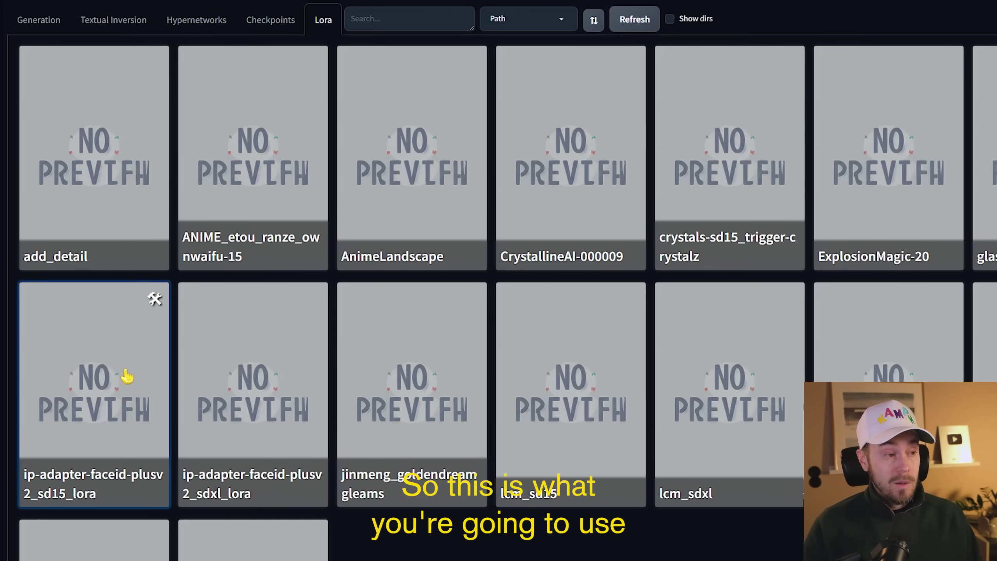
click(97, 384)
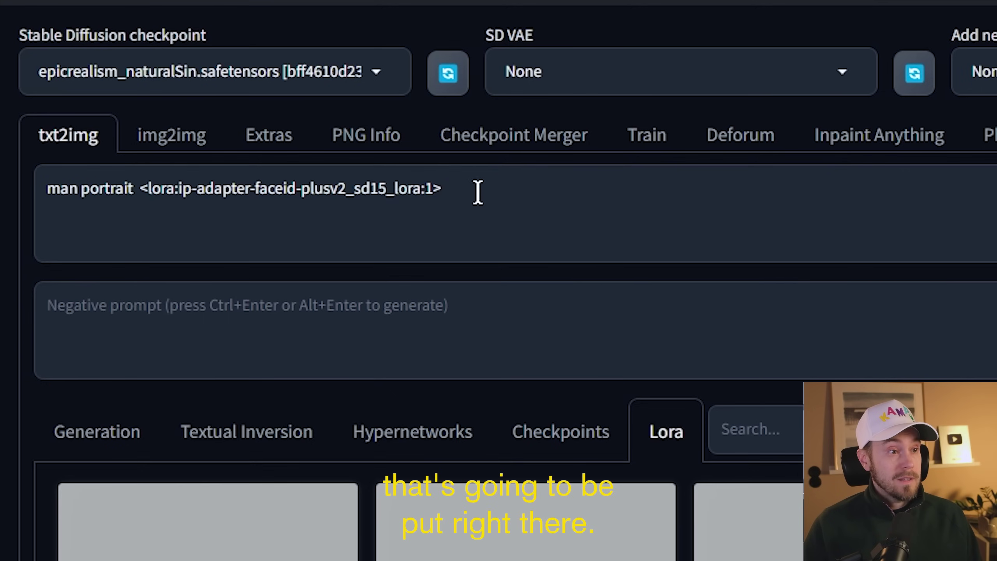
drag(442, 187, 139, 187)
click(574, 184)
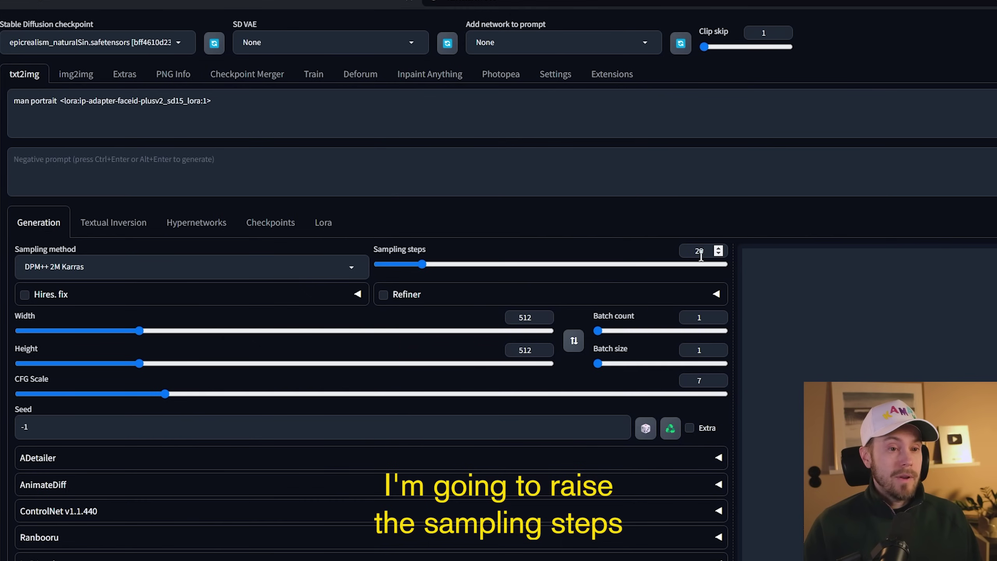
drag(423, 263, 661, 263)
text(30)
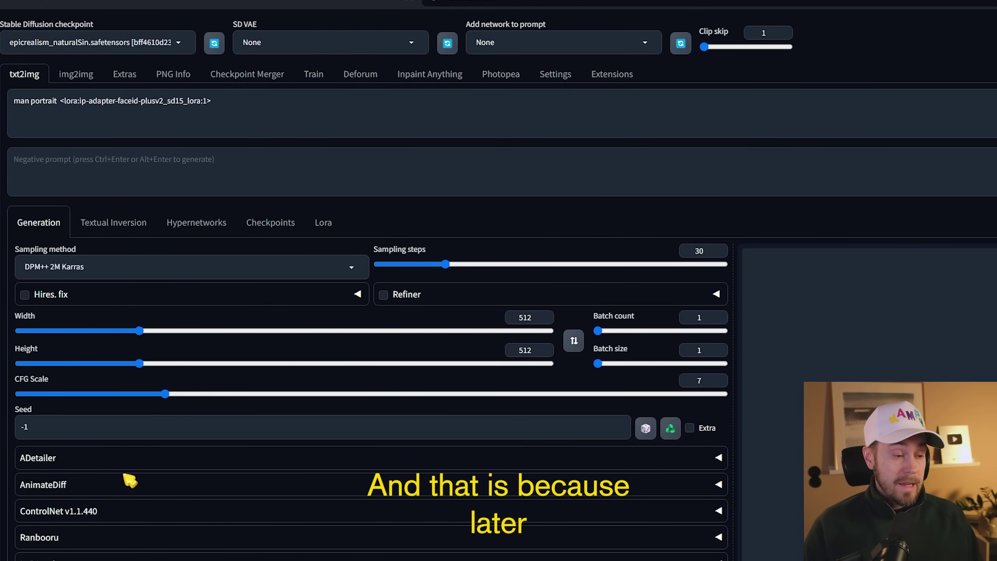
Step: Use the DPM++ 2M SDE Karras sampler with a CFG scale of 1.5
click(100, 511)
scroll(339, 467, down, 3)
scroll(340, 556, down, 3)
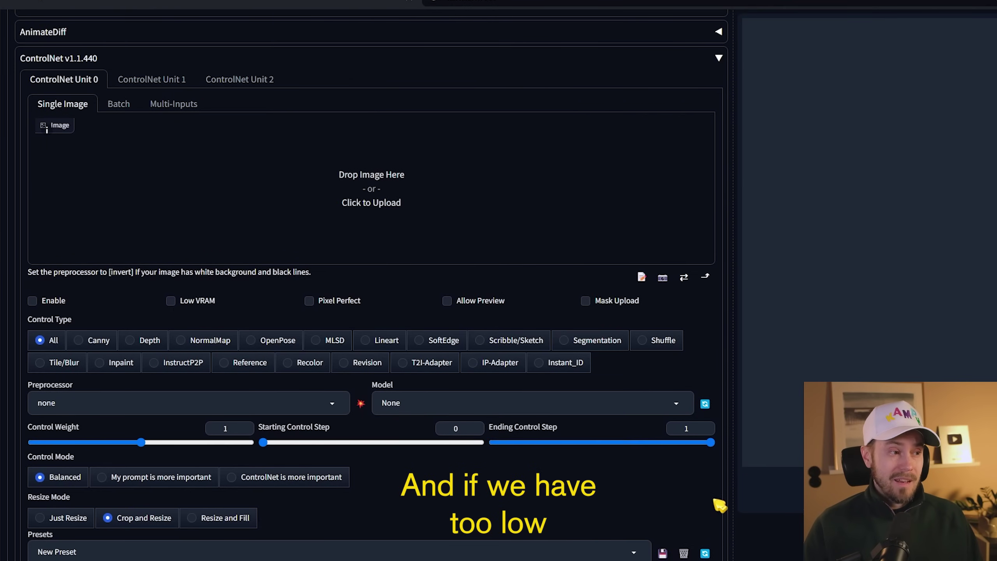
scroll(732, 506, up, 10)
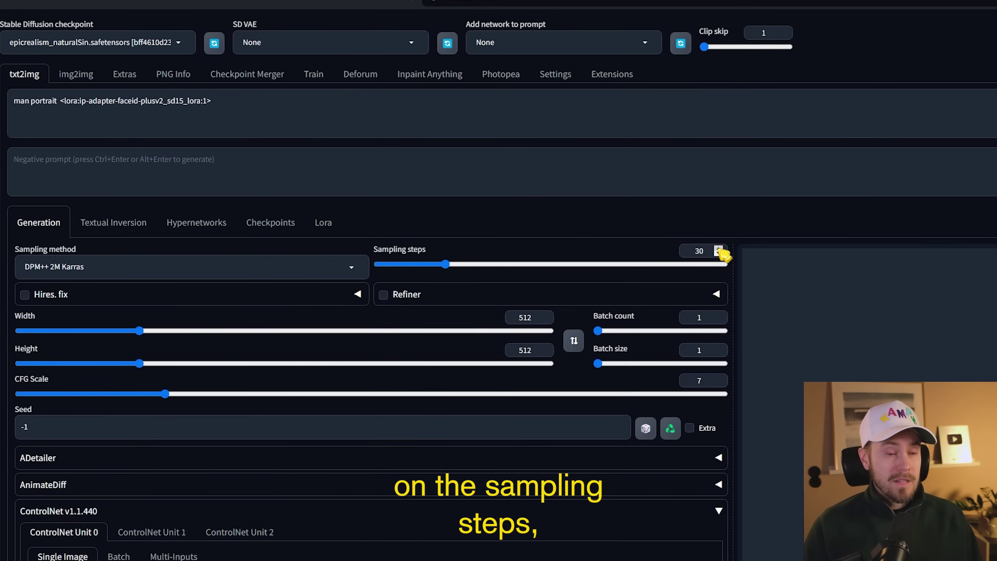
scroll(623, 436, down, 10)
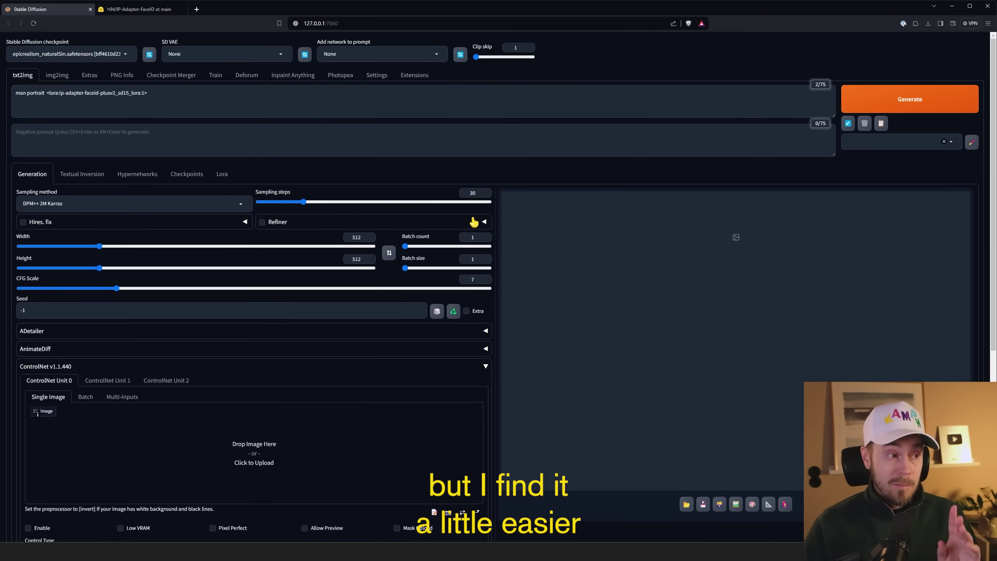
click(475, 192)
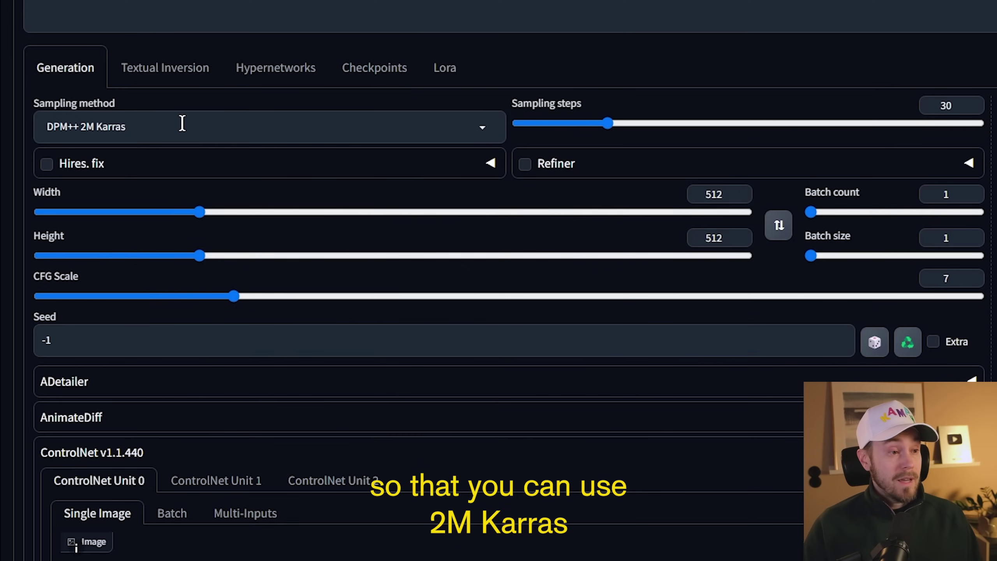
click(63, 204)
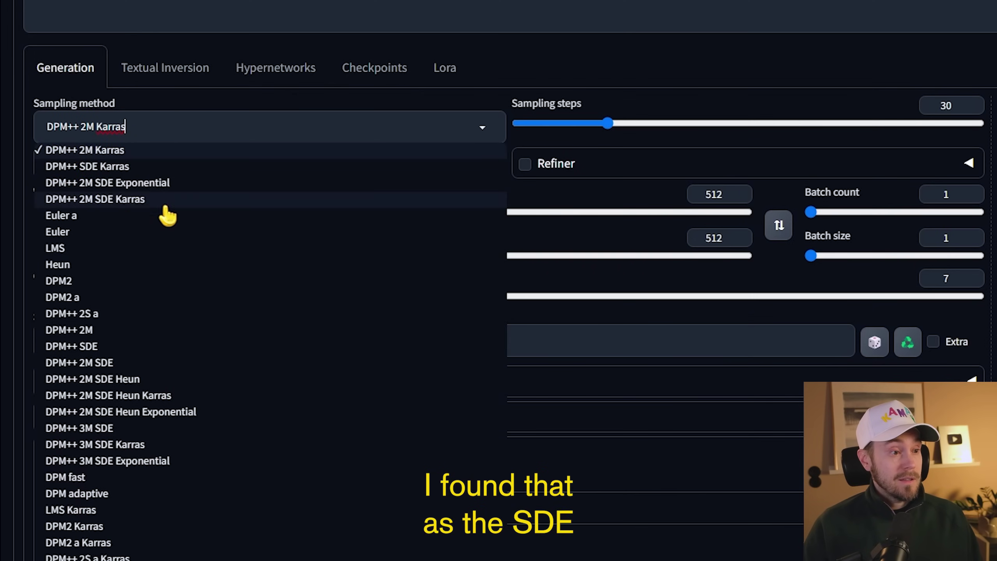
click(95, 198)
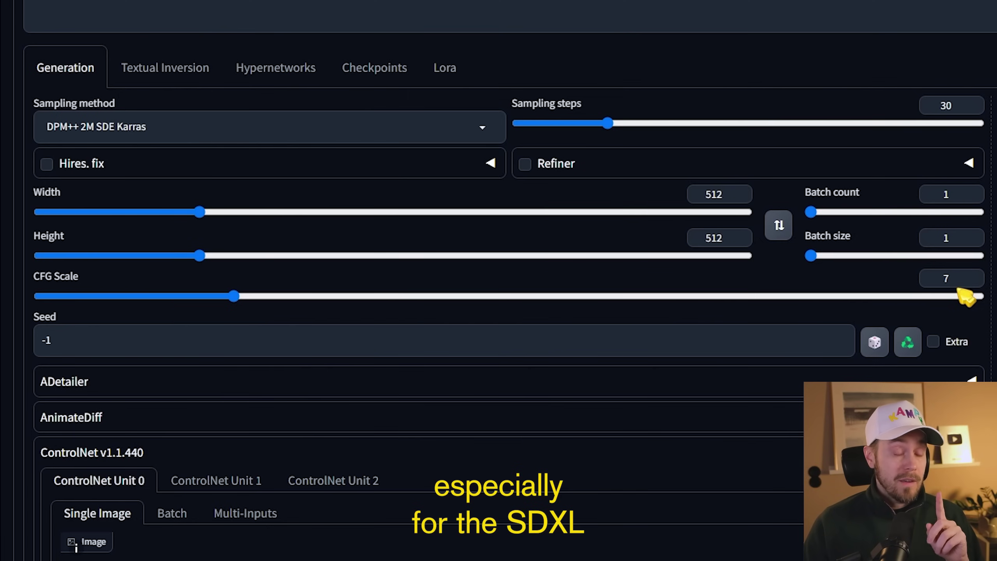
mouse_move(949, 278)
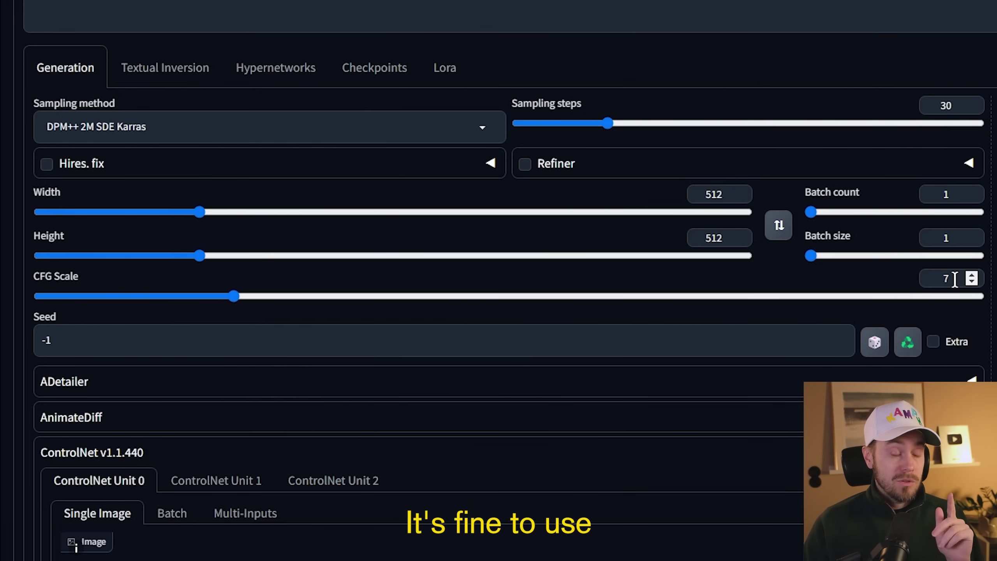
double_click(952, 279)
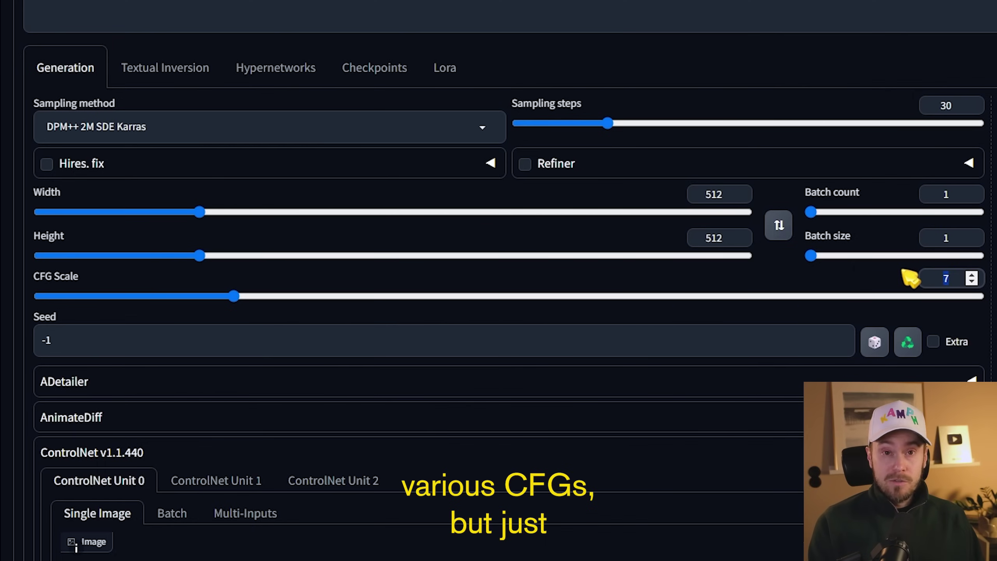
text(1.5)
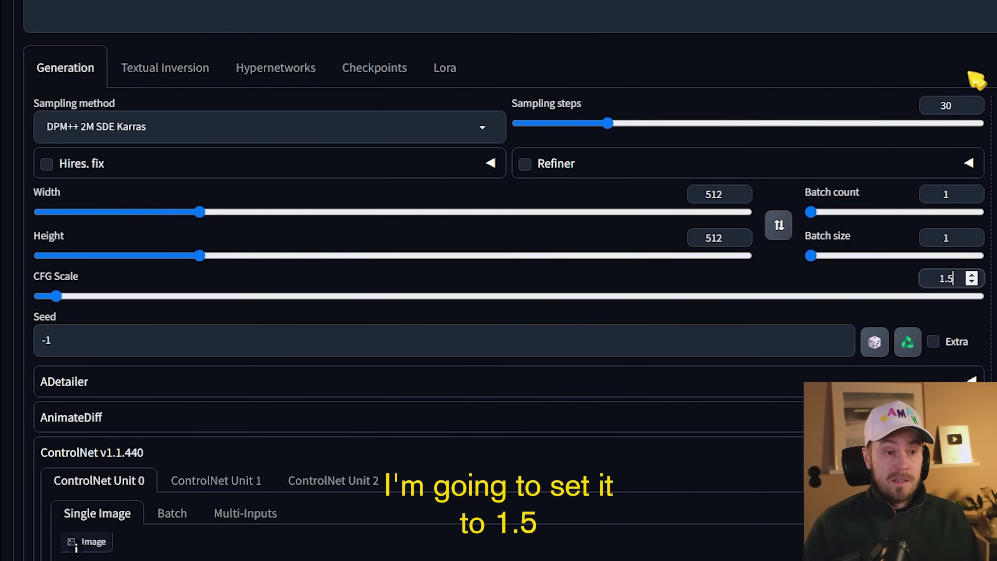
click(981, 64)
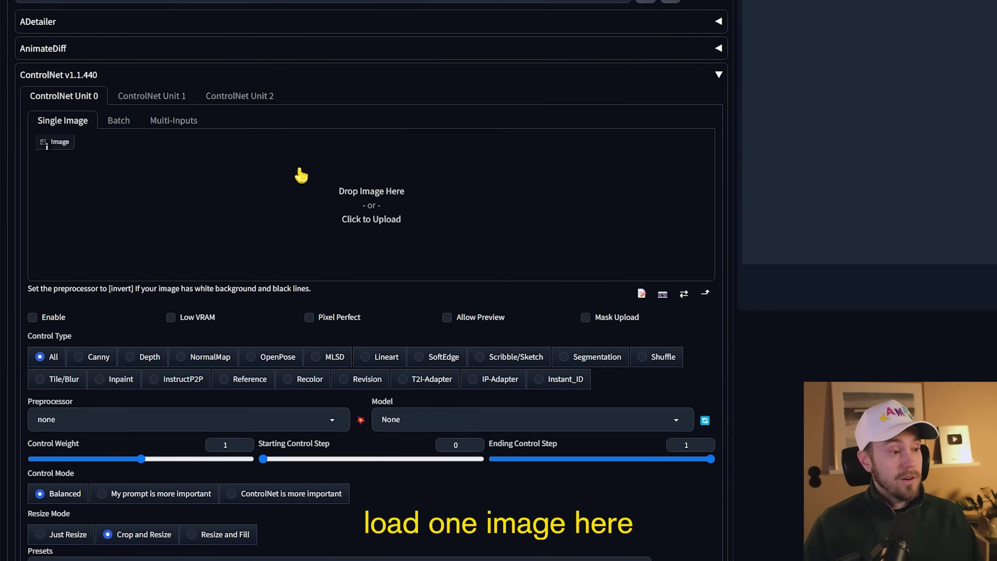
Step: Upload the four face photos as Multi-Inputs in ControlNet Unit 0
click(184, 124)
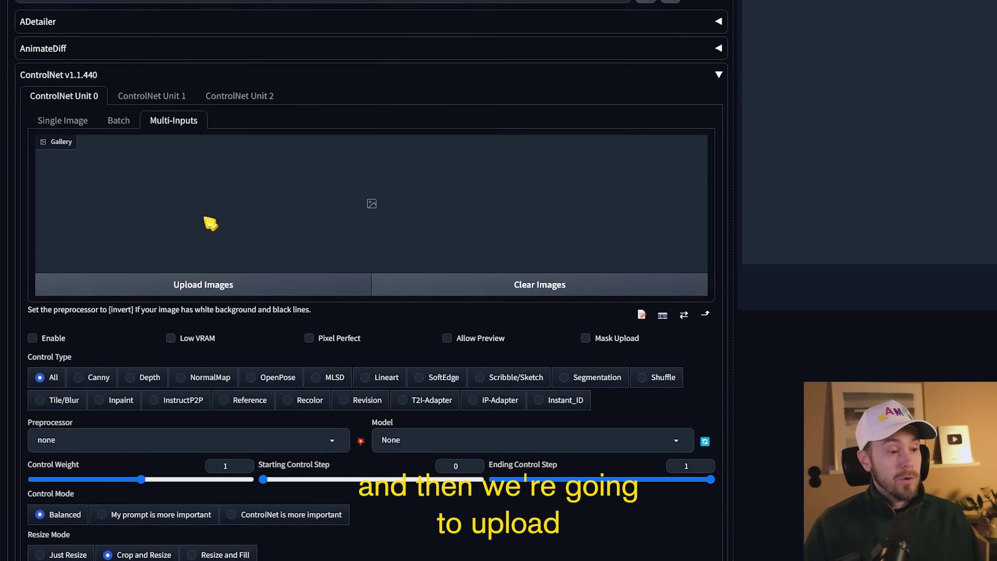
click(202, 287)
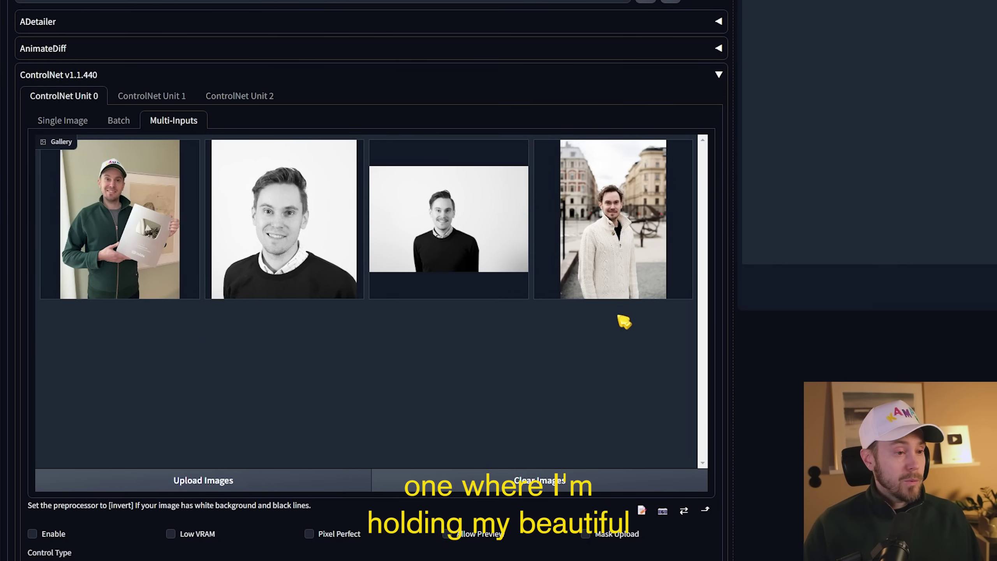
click(88, 270)
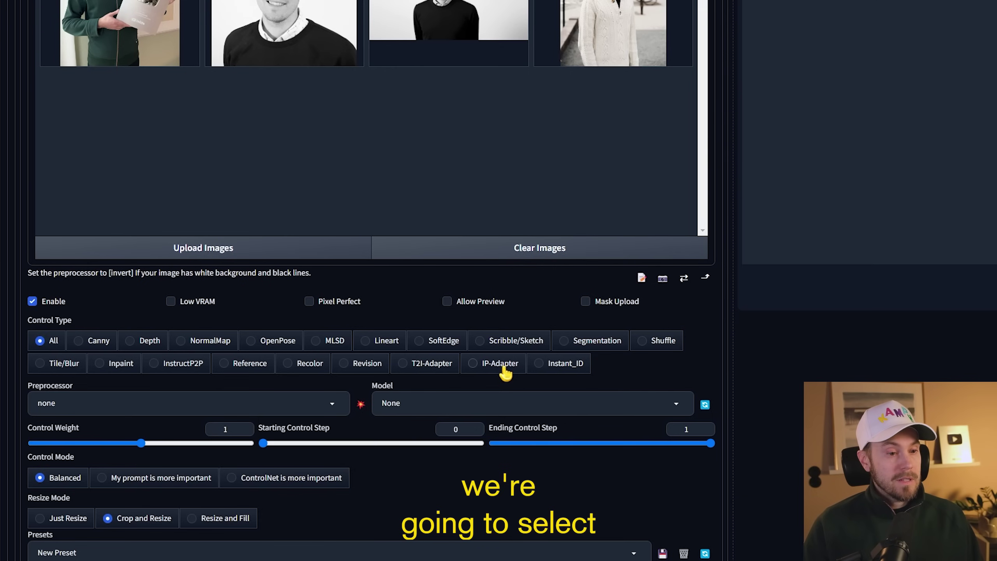
Step: Set the unit to IP-Adapter with the ip-adapter_face_id_plus preprocessor and list its models
click(500, 363)
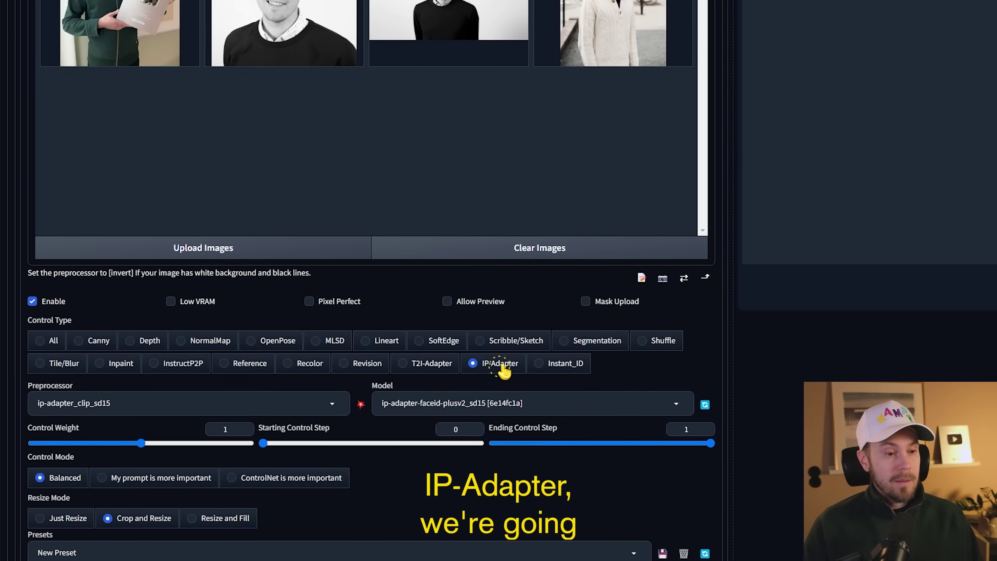
click(111, 403)
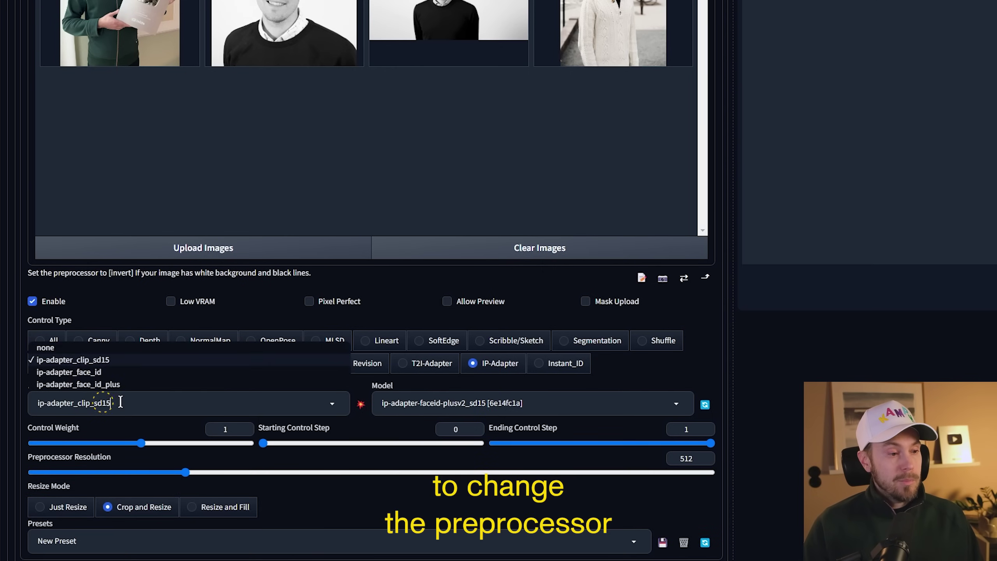
click(116, 387)
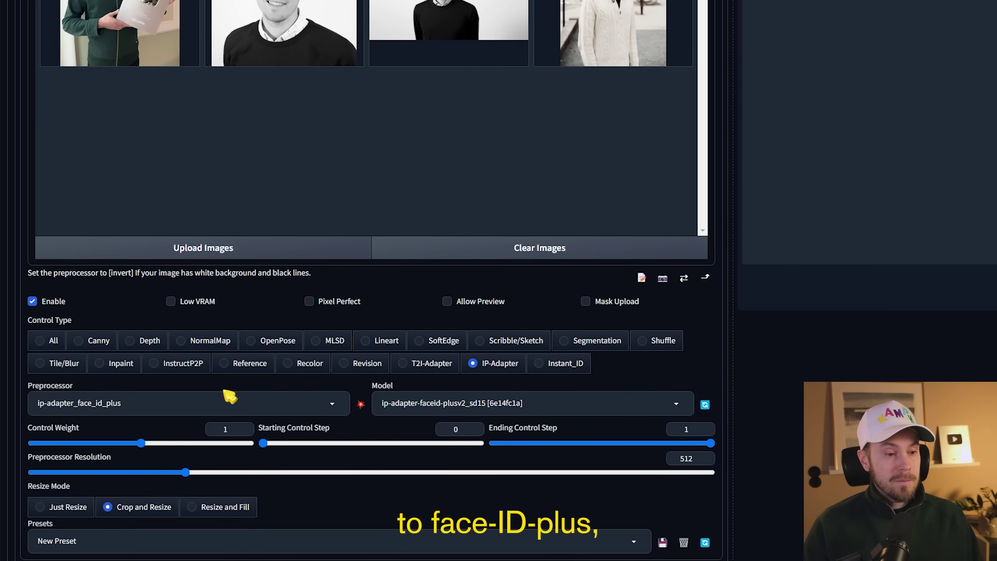
click(538, 403)
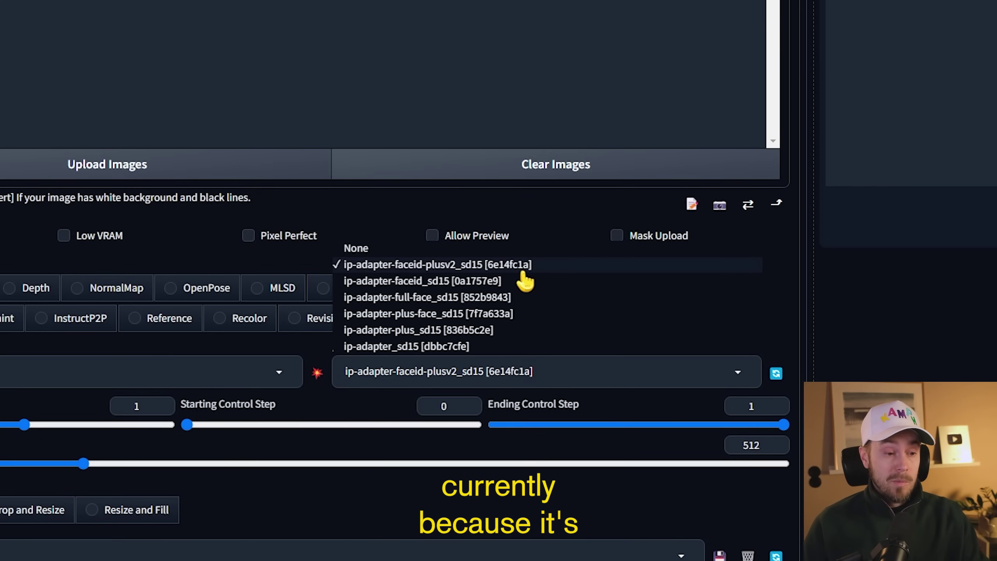
Step: Keep ip-adapter-faceid-plusv2_sd15 and limit face control to steps 0.2 through 0.8
click(490, 266)
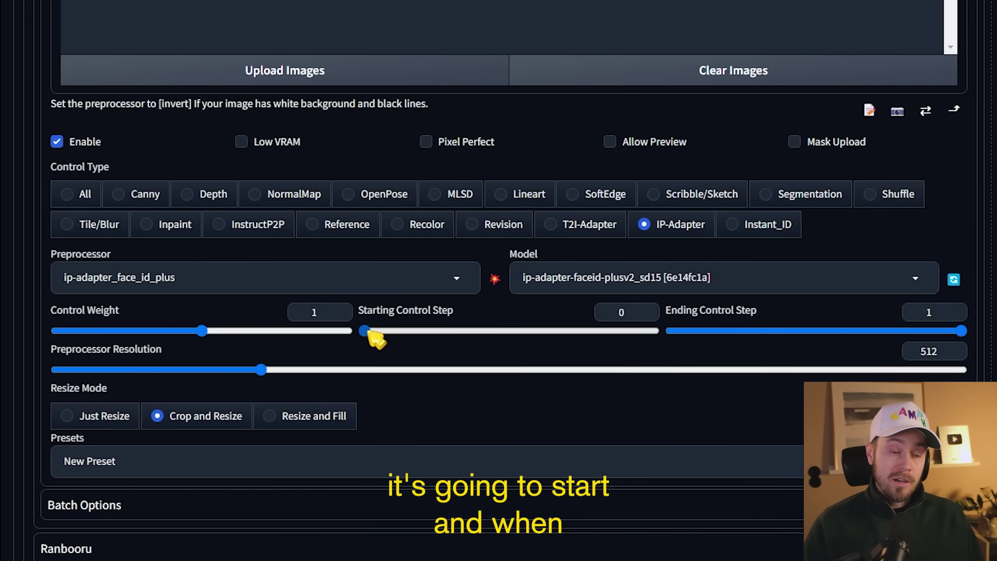
mouse_move(366, 331)
mouse_down()
mouse_move(458, 333)
mouse_move(431, 334)
mouse_up()
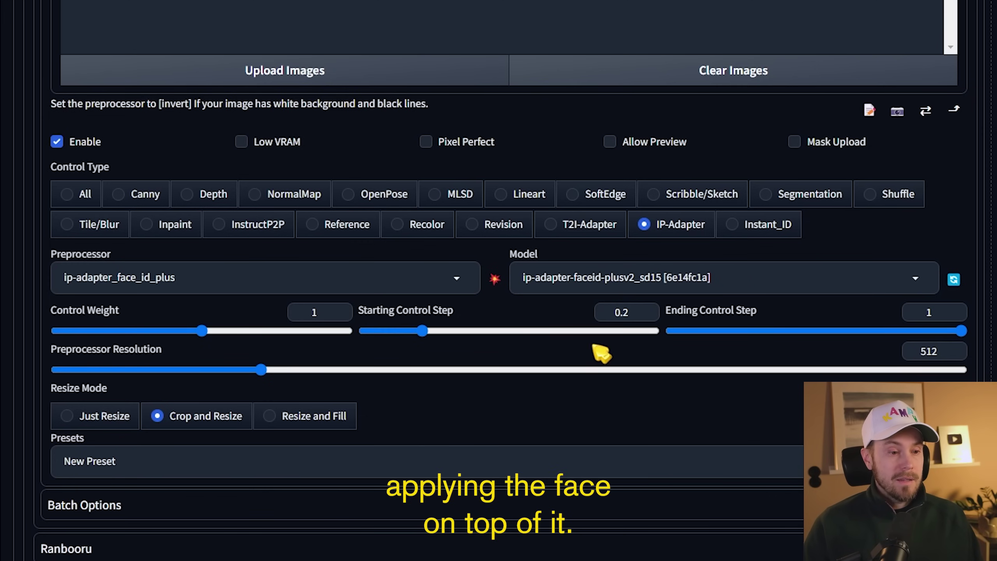
drag(962, 332, 905, 333)
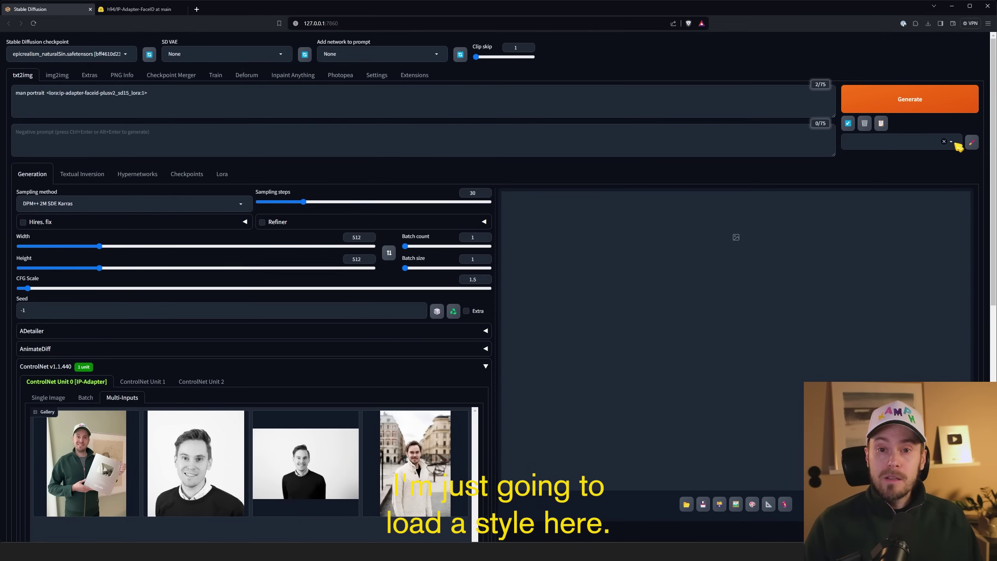
Step: Add the Cyberpunk style to the prompt
click(955, 144)
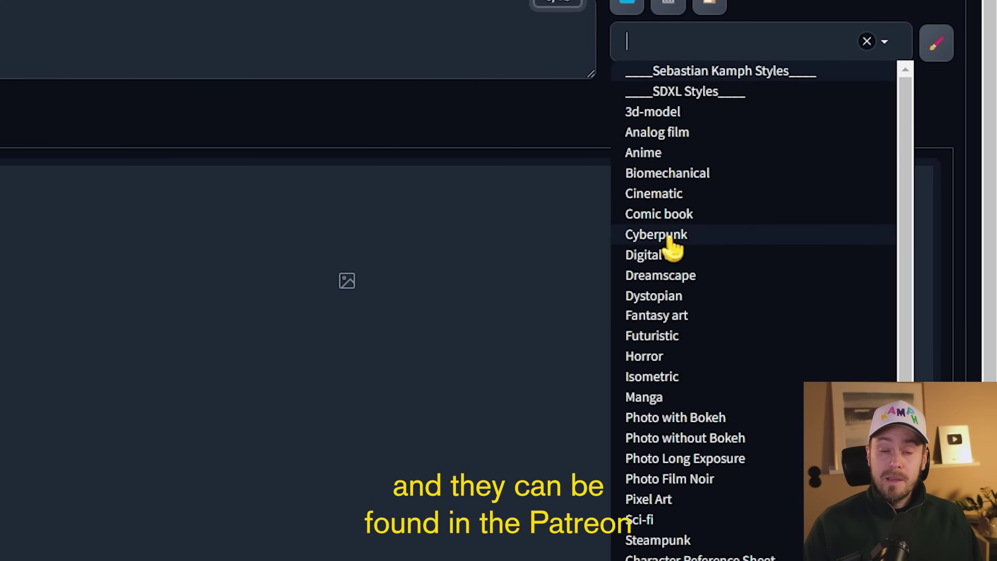
click(657, 234)
click(530, 121)
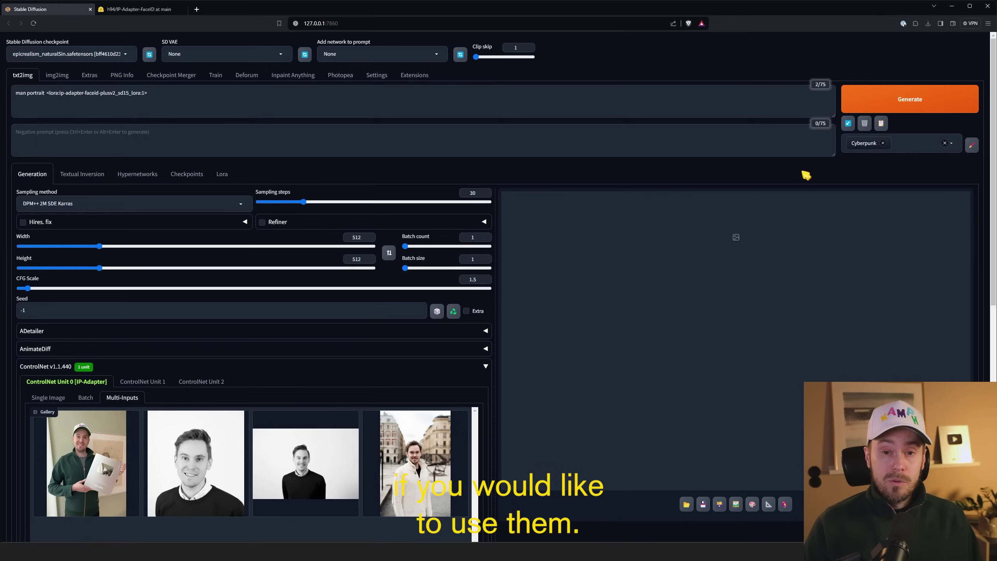
text(4)
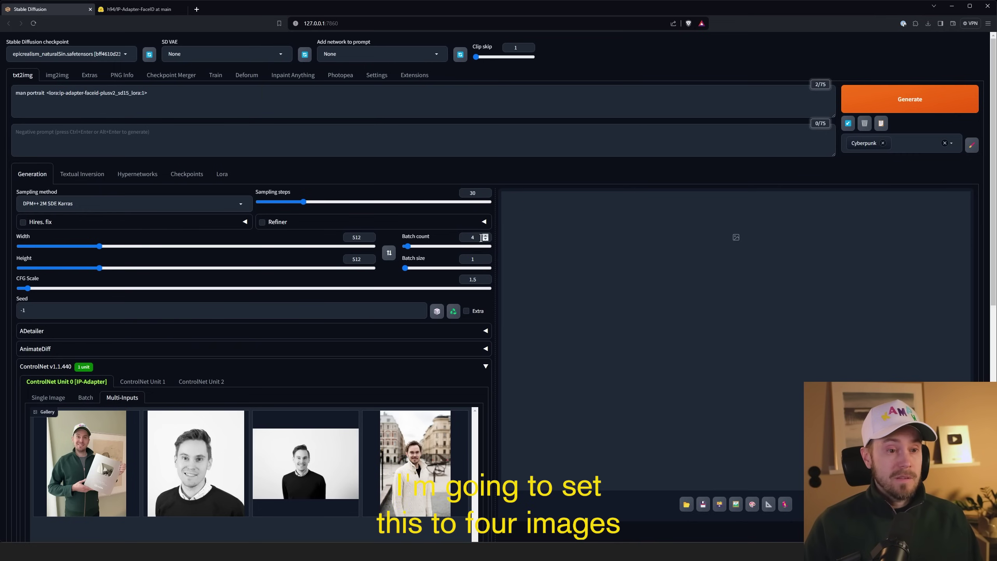
Step: Generate the batch and browse back and forth through the four cyberpunk portraits
click(905, 100)
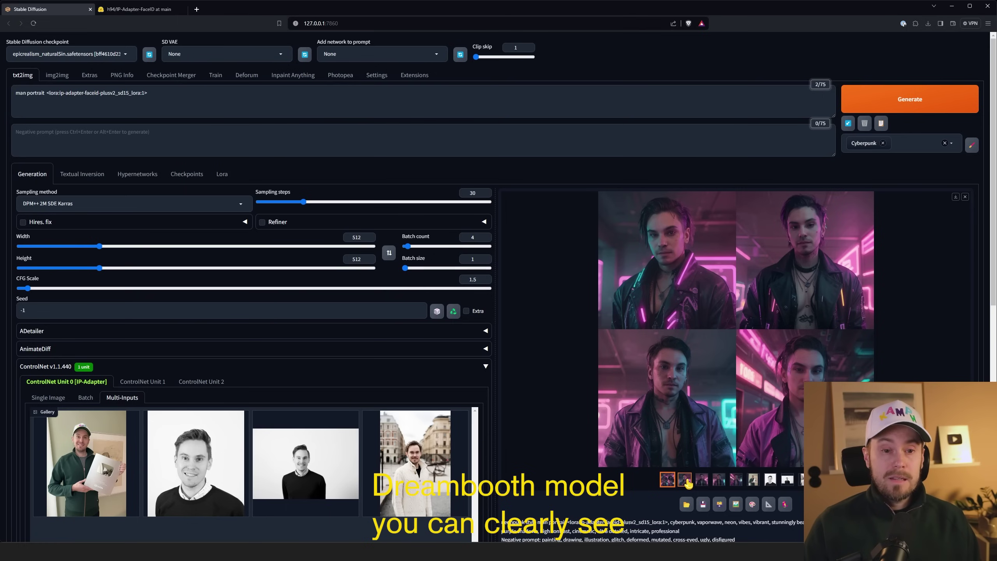
click(684, 480)
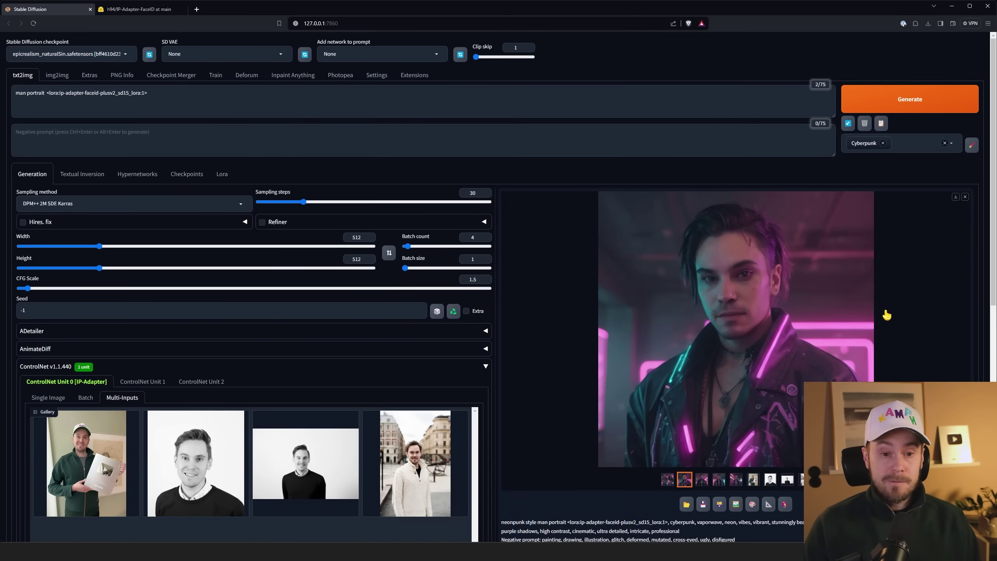
key(Right)
key(Right)
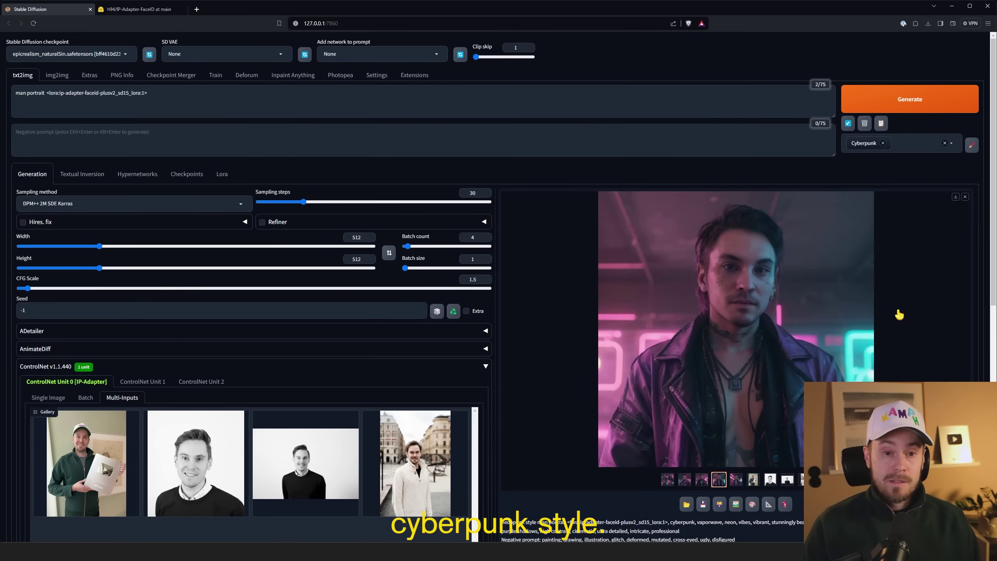
key(Right)
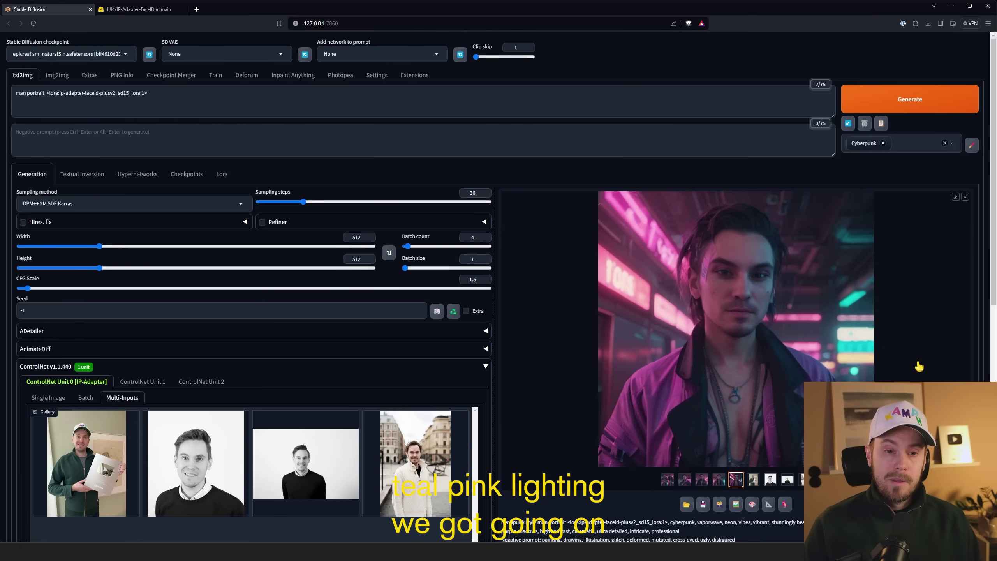
key(Left)
key(Left)
key(Left)
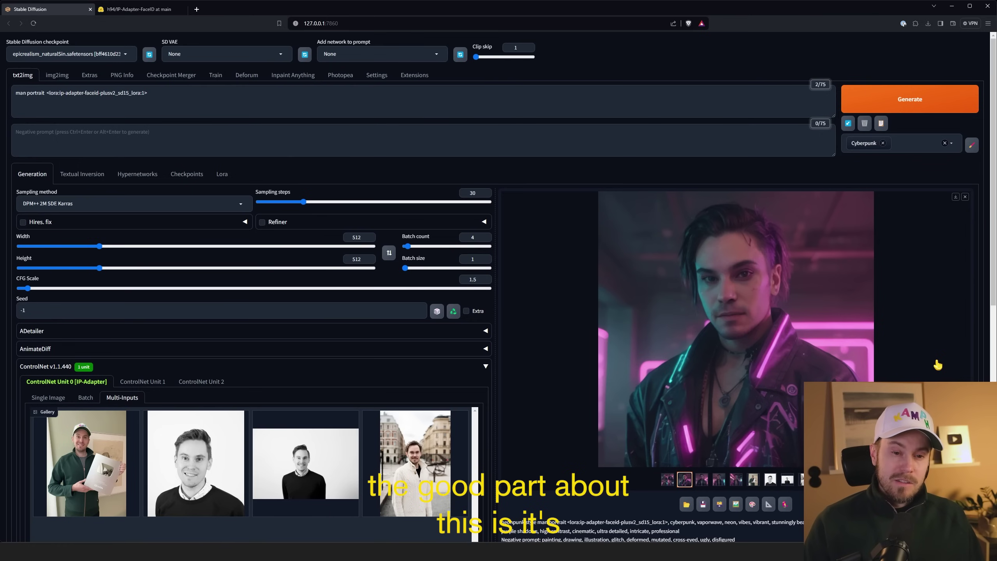
key(Right)
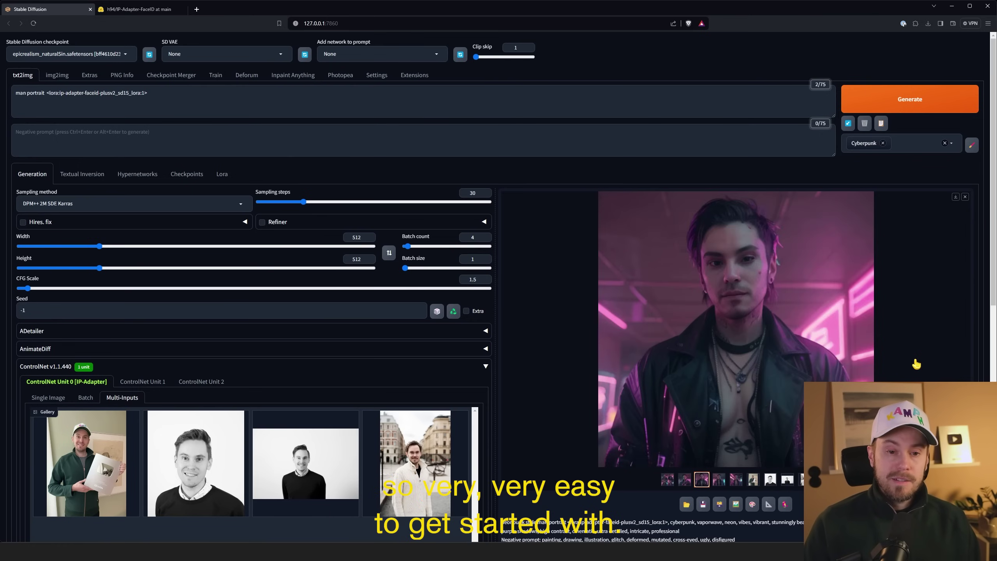
key(Right)
key(Right)
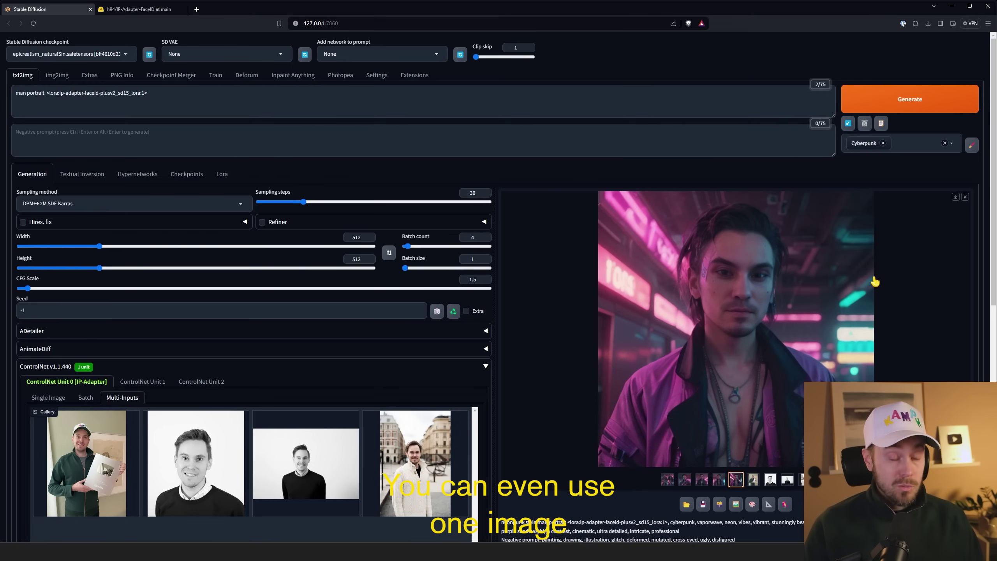
key(Left)
key(Left)
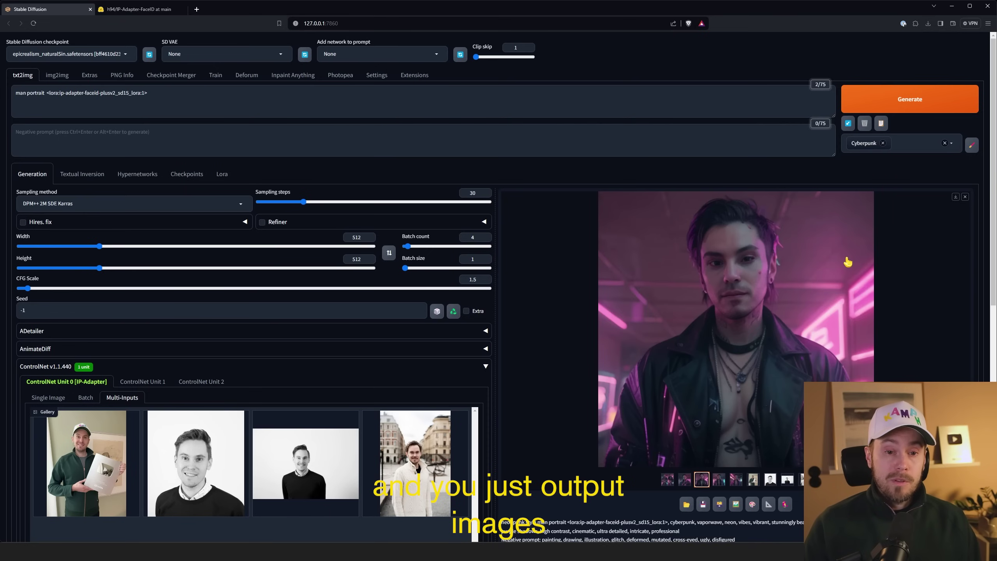
key(Left)
key(Left)
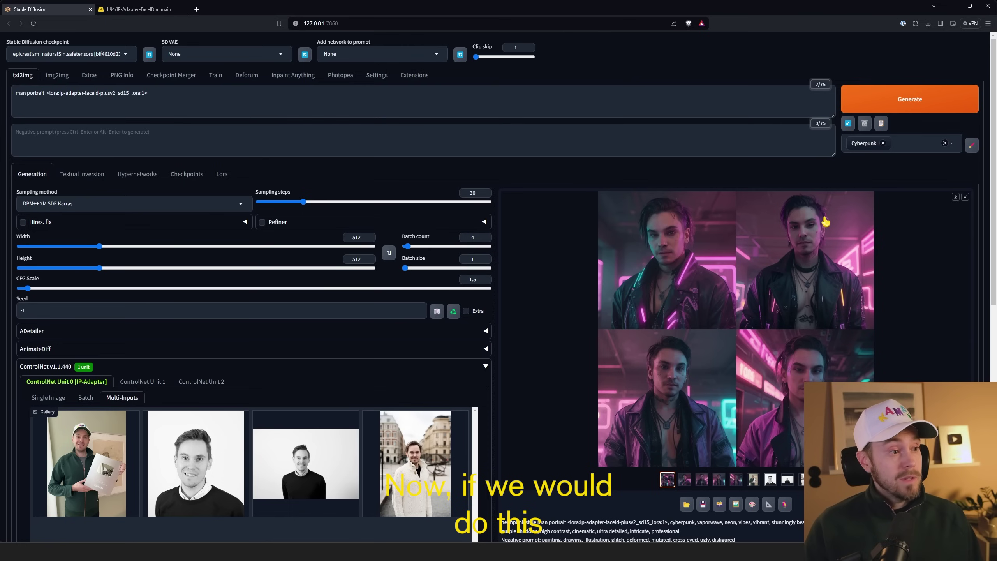
Step: Load the SDXL Turbo checkpoint and replace the SD1.5 FaceID LoRA tag with the SDXL one
click(66, 54)
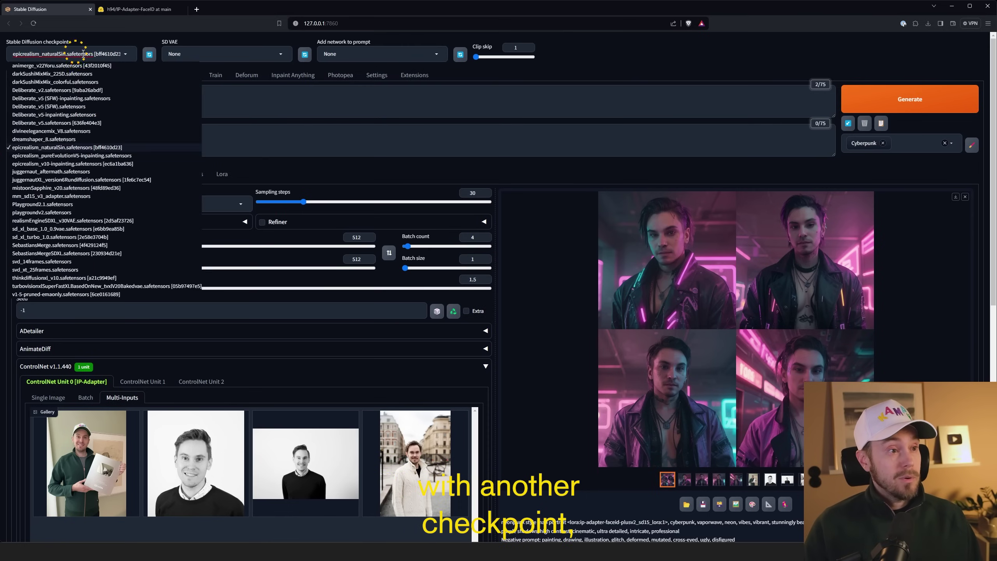
text(turbo)
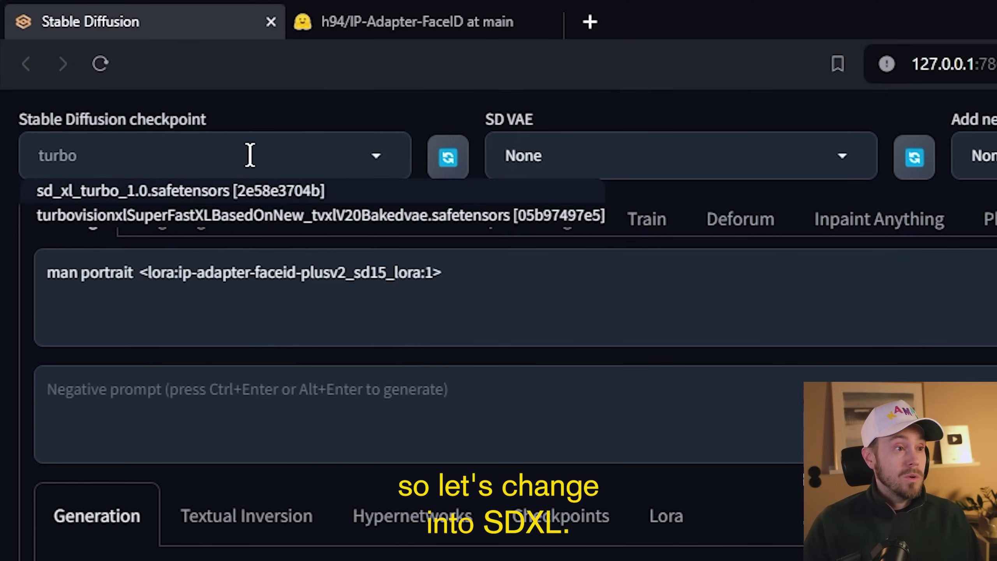
click(112, 218)
drag(441, 188, 144, 201)
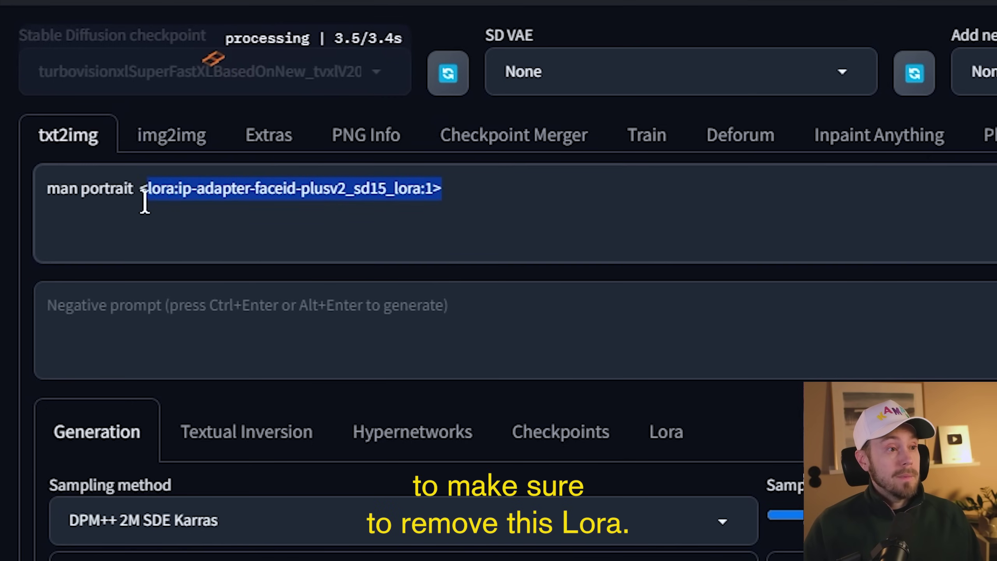
key(BackSpace)
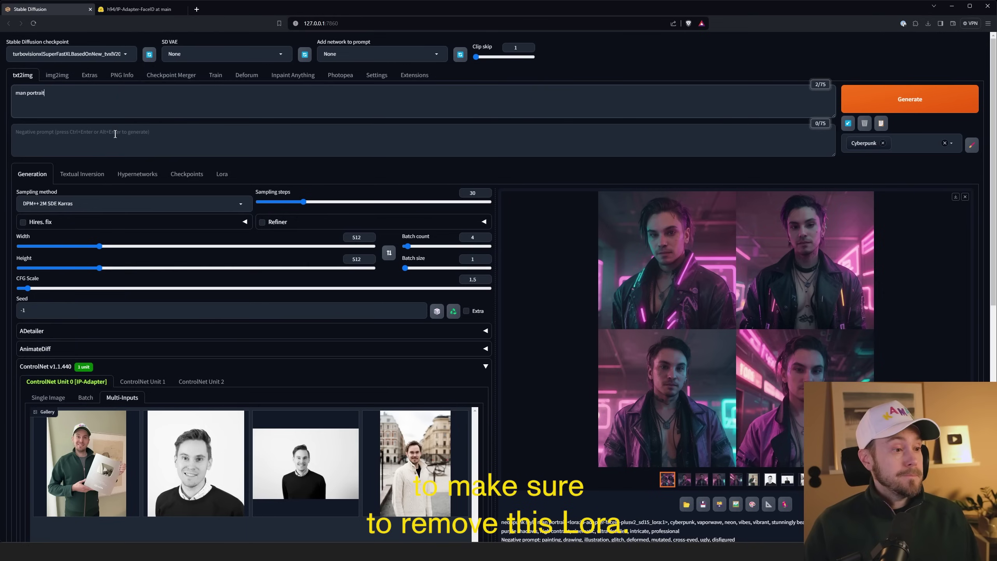
click(221, 173)
scroll(235, 281, down, 1)
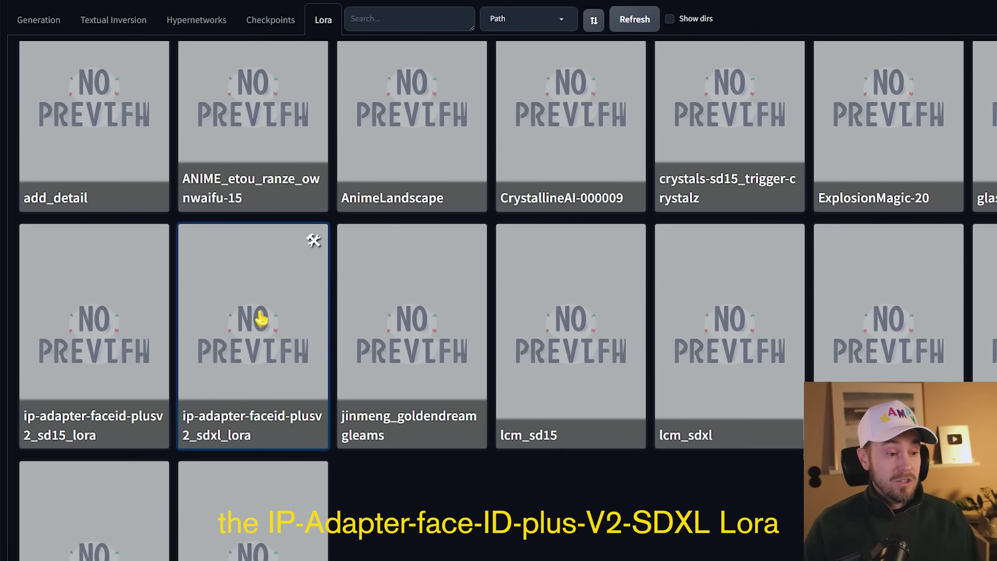
click(260, 316)
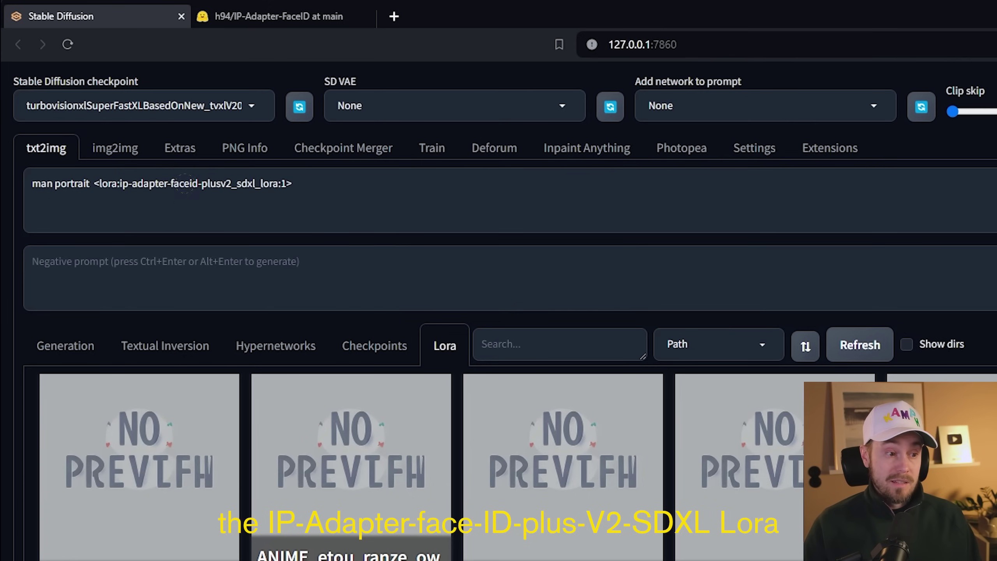
Step: Set the image width and height to 1024
click(238, 382)
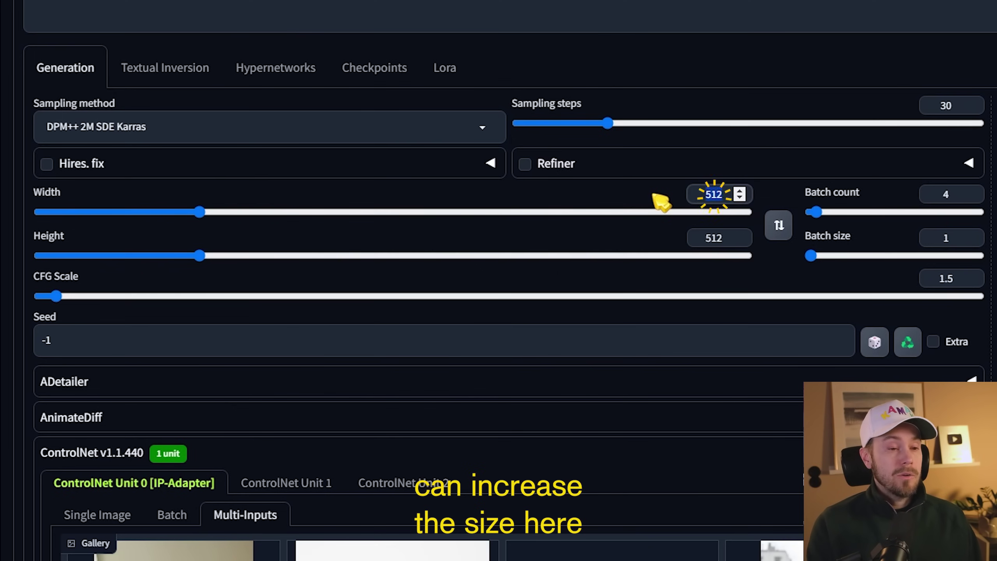
text(1024)
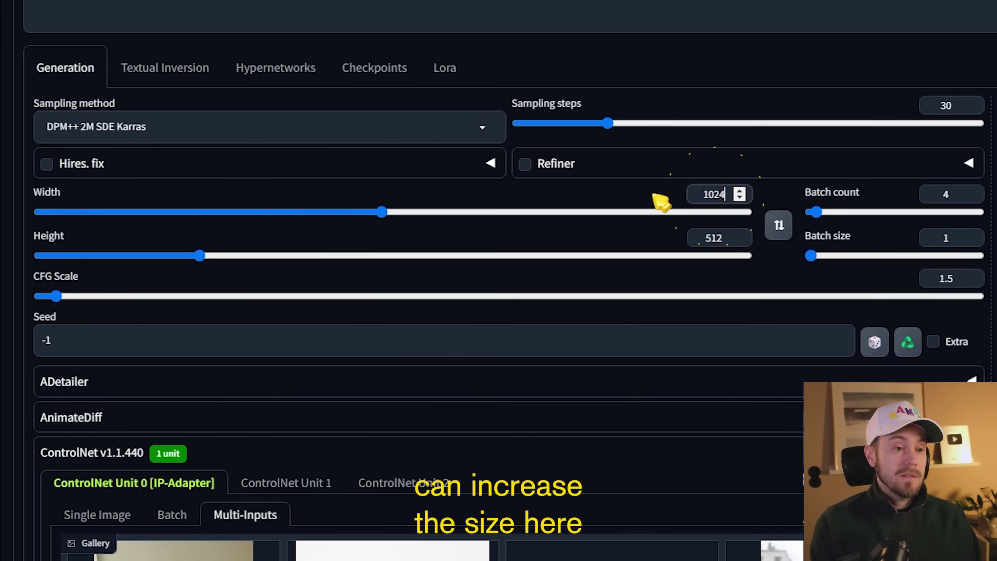
key(Tab)
text(1024)
key(Return)
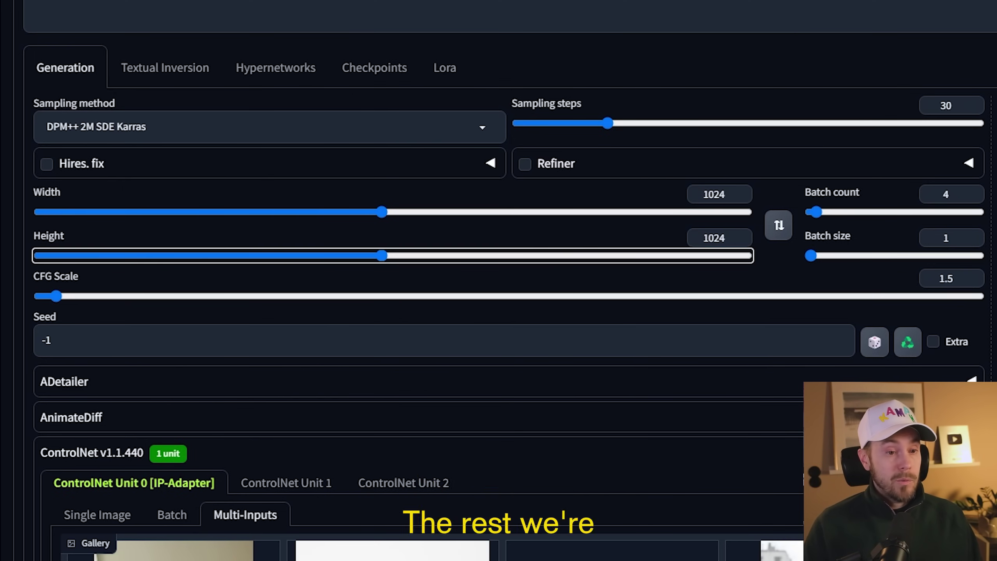
click(985, 320)
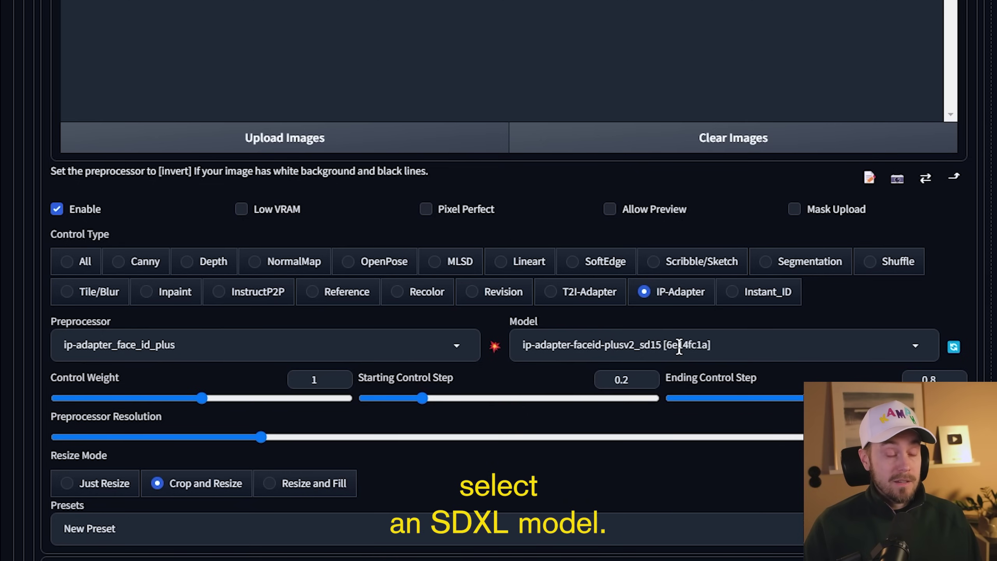
Step: Refresh the ControlNet model list and pick ip-adapter-faceid-plusv2_sdxl
click(692, 344)
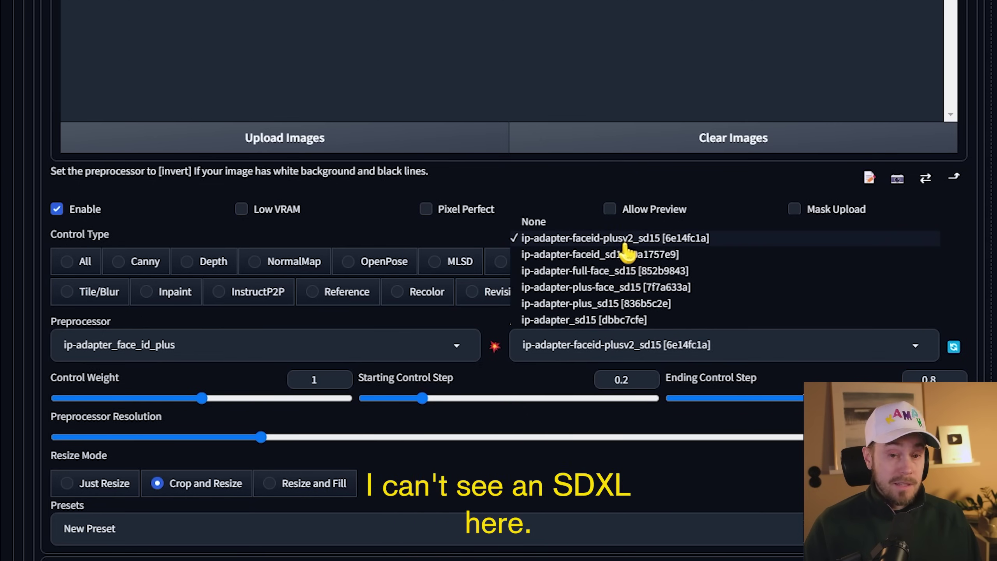
click(748, 303)
click(560, 344)
click(571, 376)
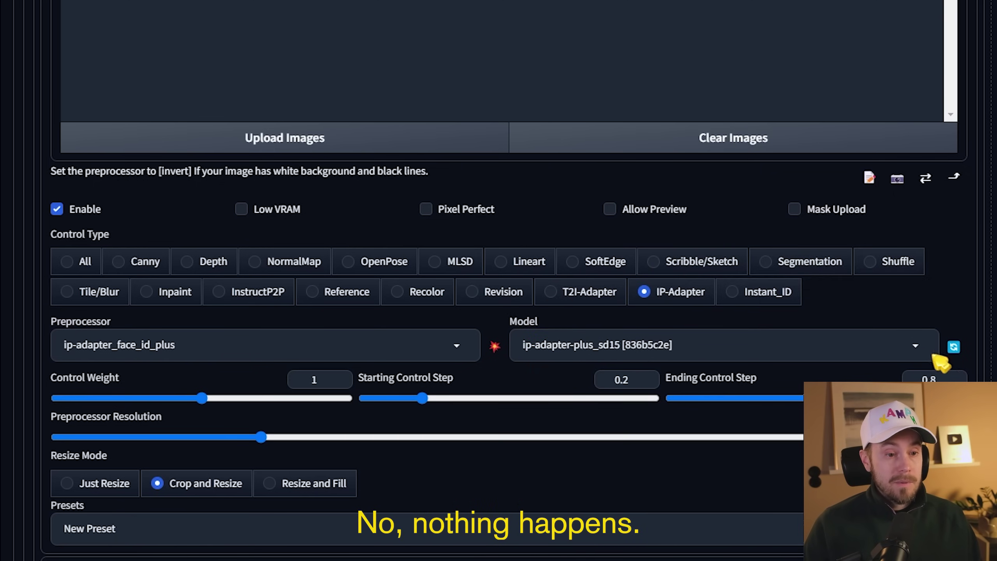
click(917, 345)
click(954, 346)
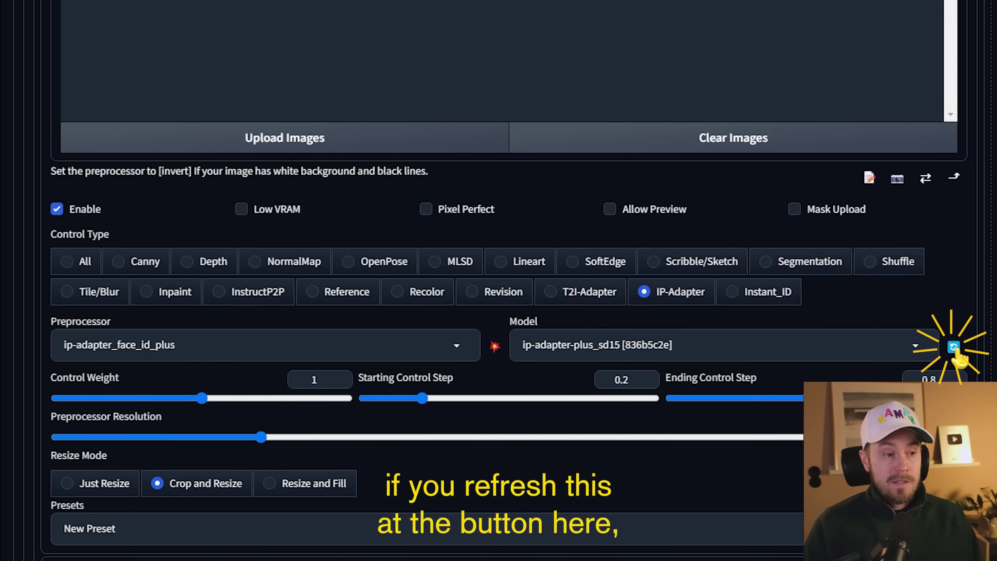
click(748, 349)
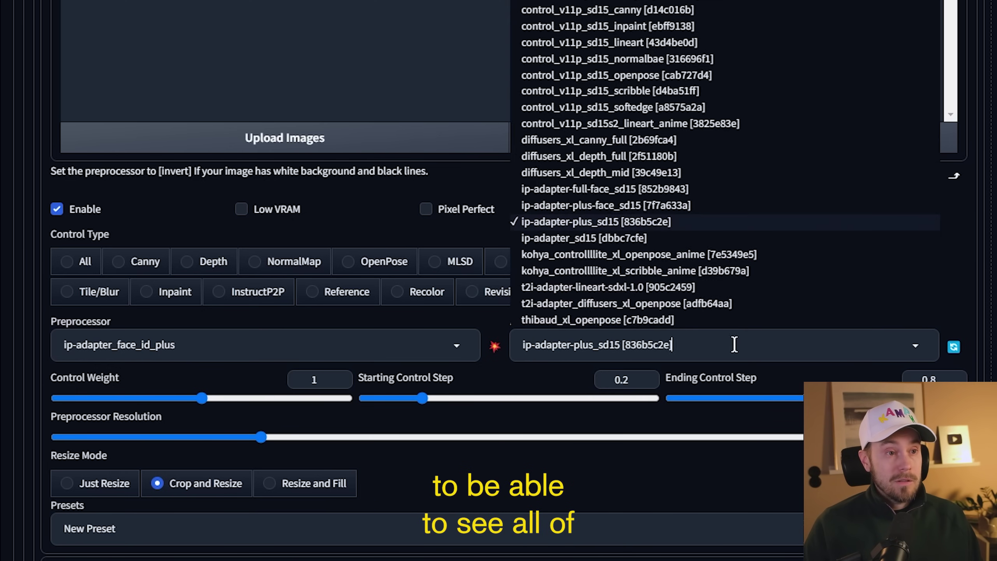
scroll(646, 234, up, 3)
scroll(623, 156, up, 2)
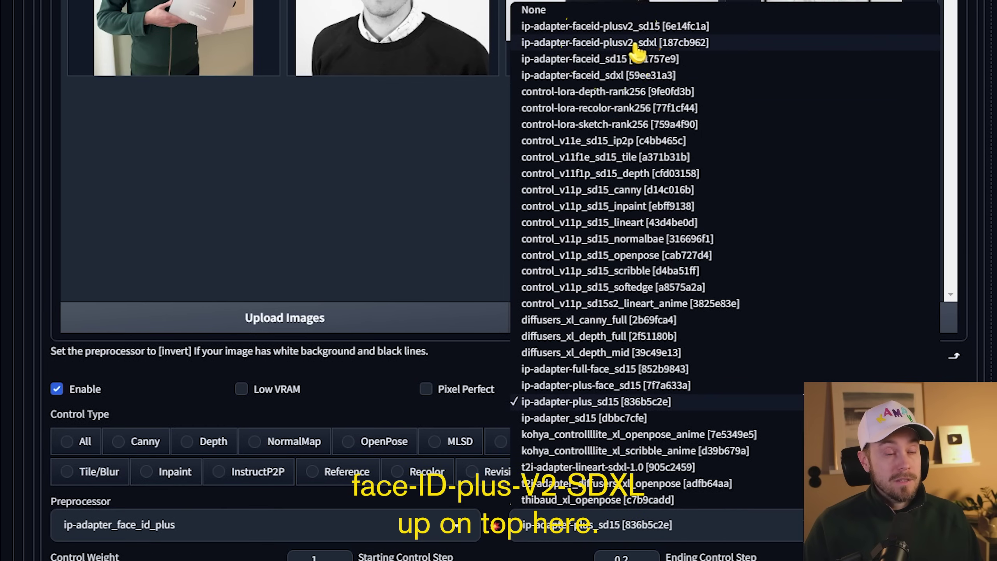
click(689, 43)
scroll(499, 311, down, 3)
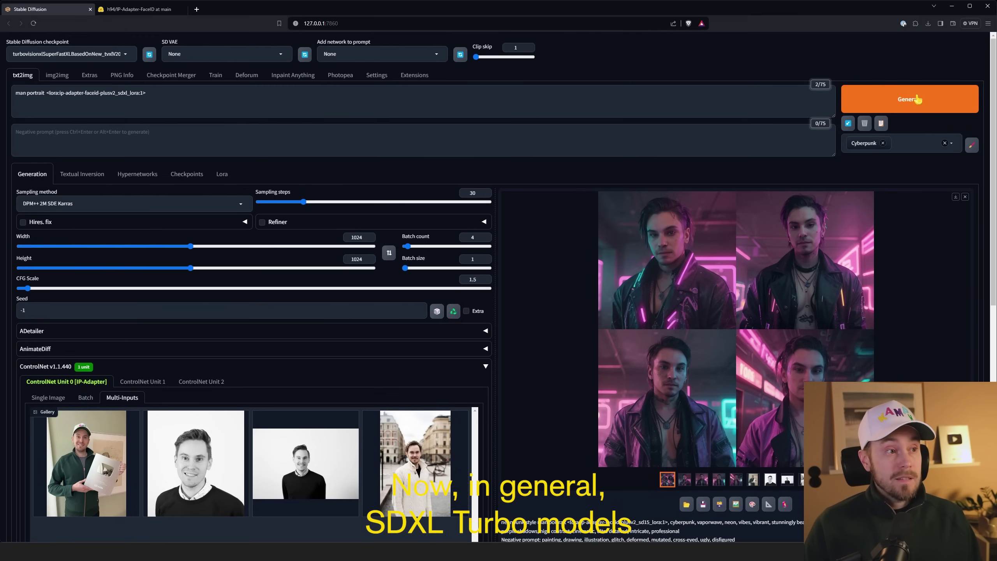
Step: Generate four 1024-pixel cyberpunk man portraits with the SDXL FaceID settings
click(918, 100)
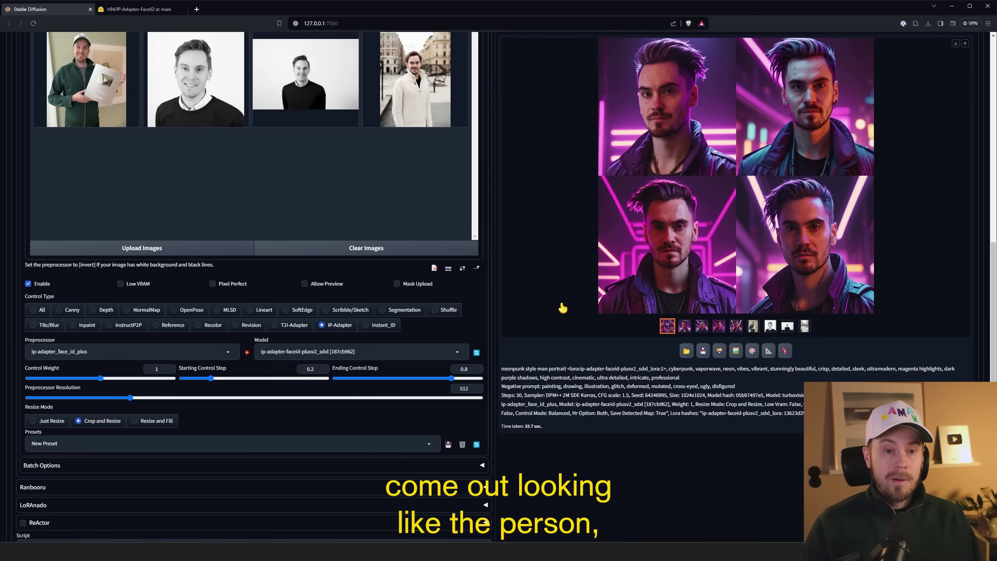
scroll(571, 307, up, 5)
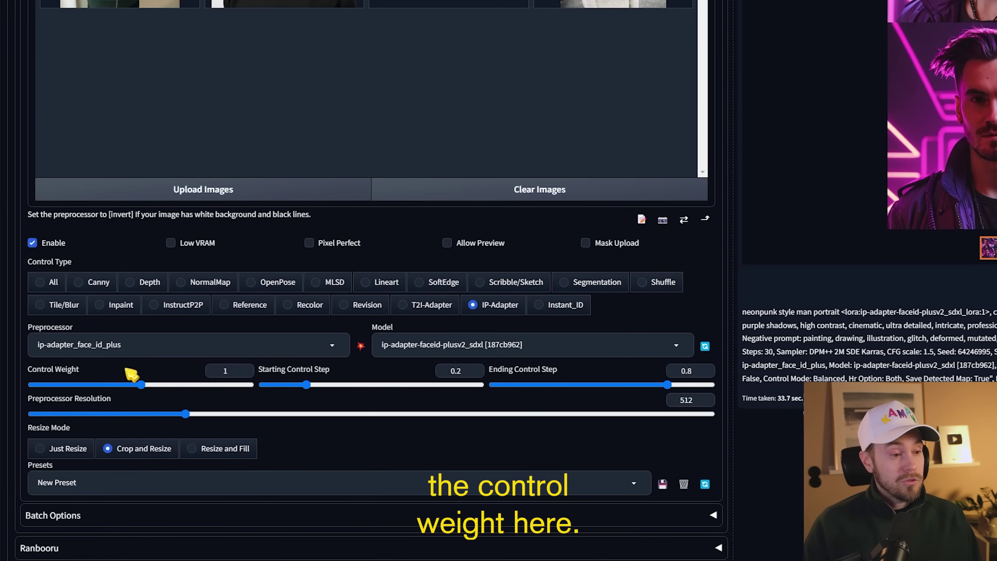
Step: Regenerate the portraits at IP-Adapter control weight 2 and view the new grid full-screen
drag(140, 384, 160, 386)
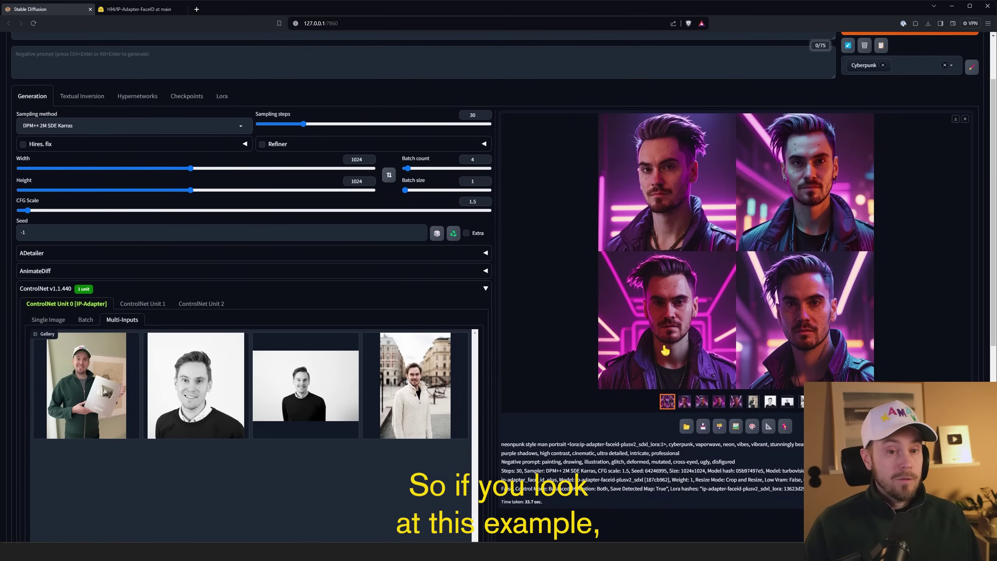
click(665, 350)
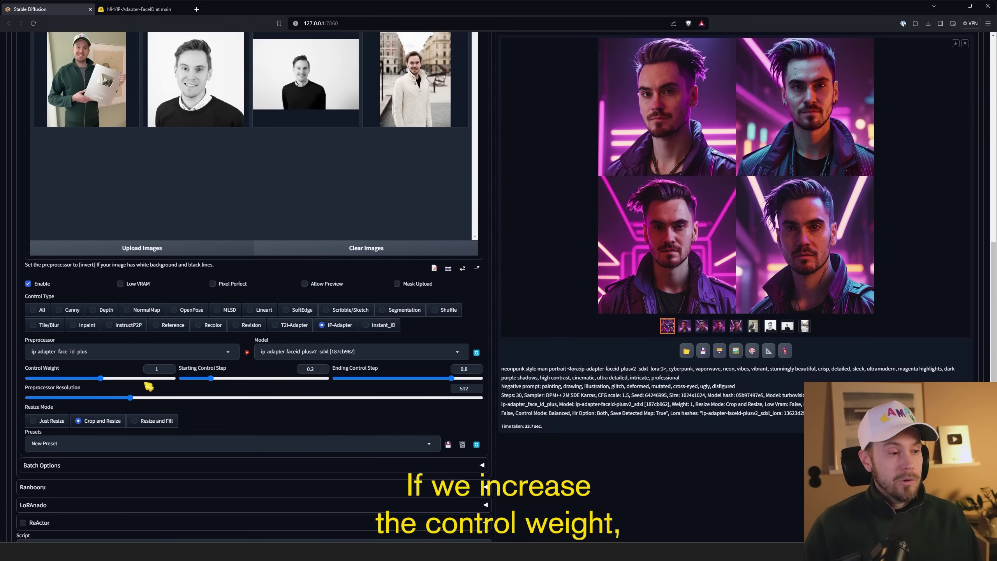
drag(105, 382, 171, 382)
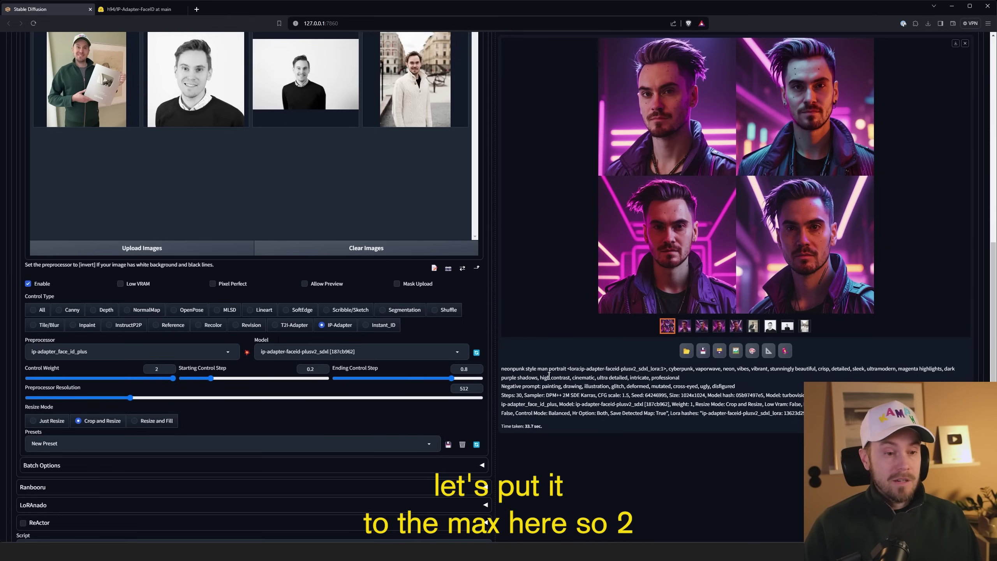
key(ctrl+Return)
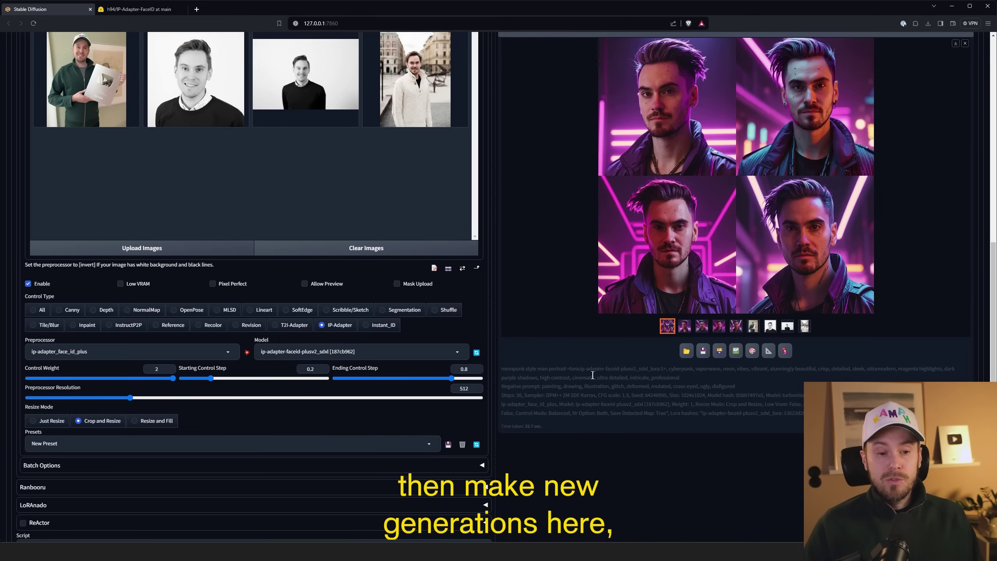
scroll(608, 377, up, 5)
scroll(608, 376, up, 5)
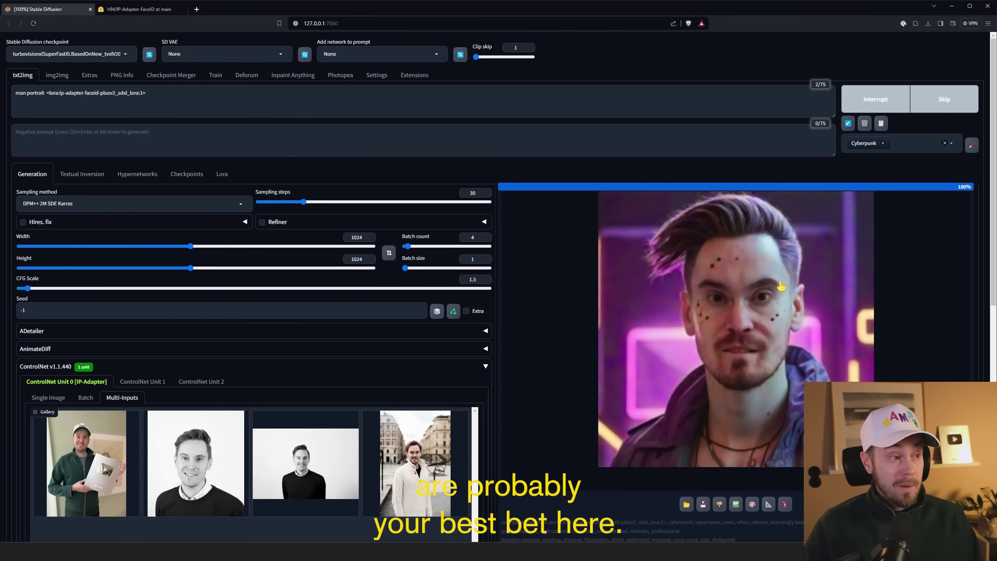
click(700, 260)
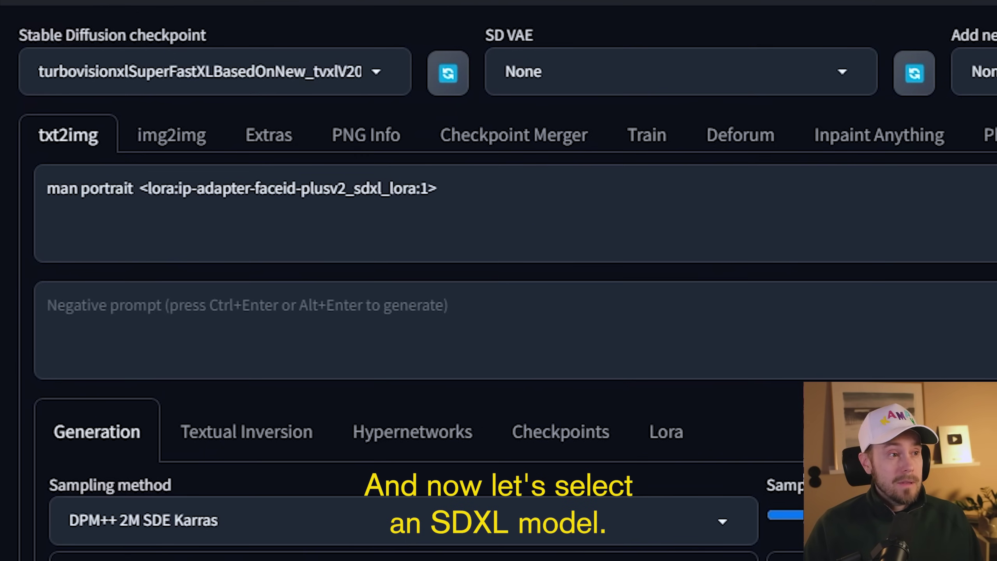
Step: Load the SebastiansMergeSDXL checkpoint and generate four new cyberpunk portraits with it
click(288, 72)
triple_click(288, 73)
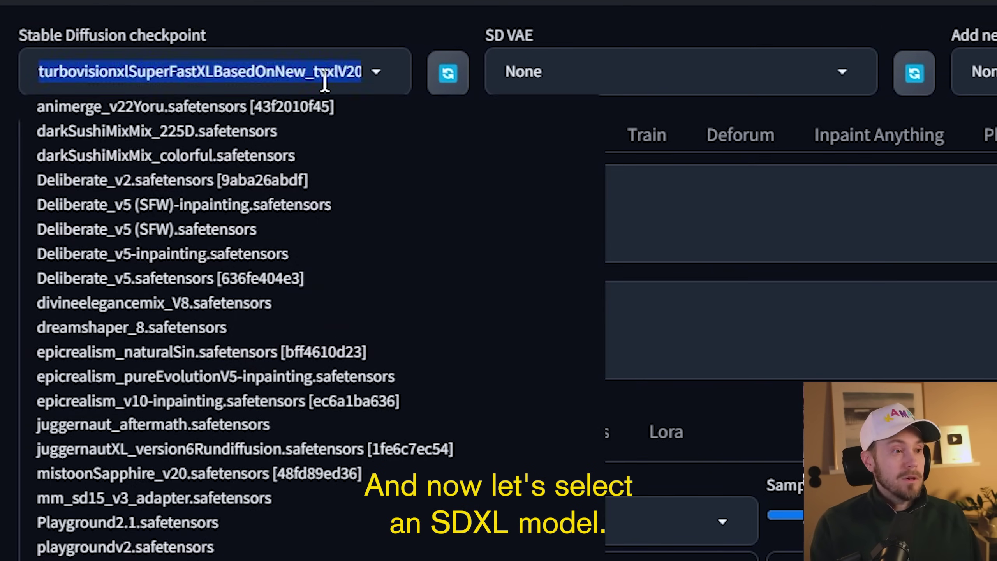
text(seb)
click(242, 131)
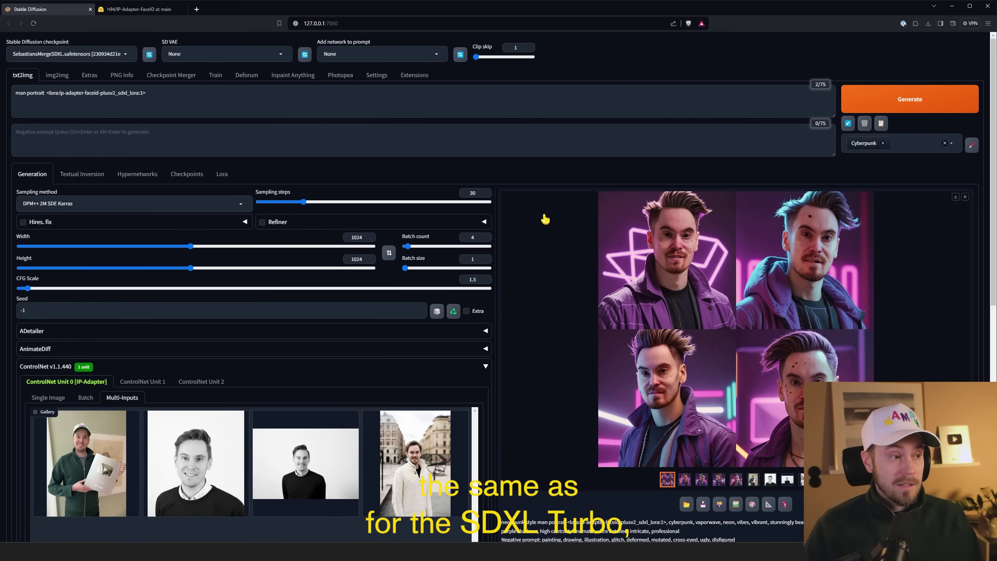
scroll(561, 246, down, 1)
scroll(560, 246, down, 4)
scroll(576, 234, up, 5)
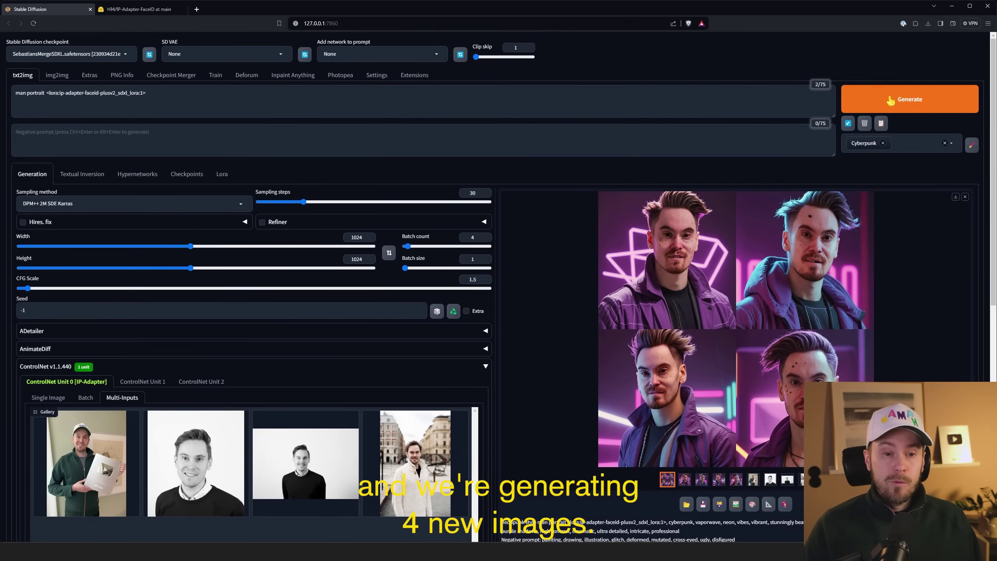
click(890, 100)
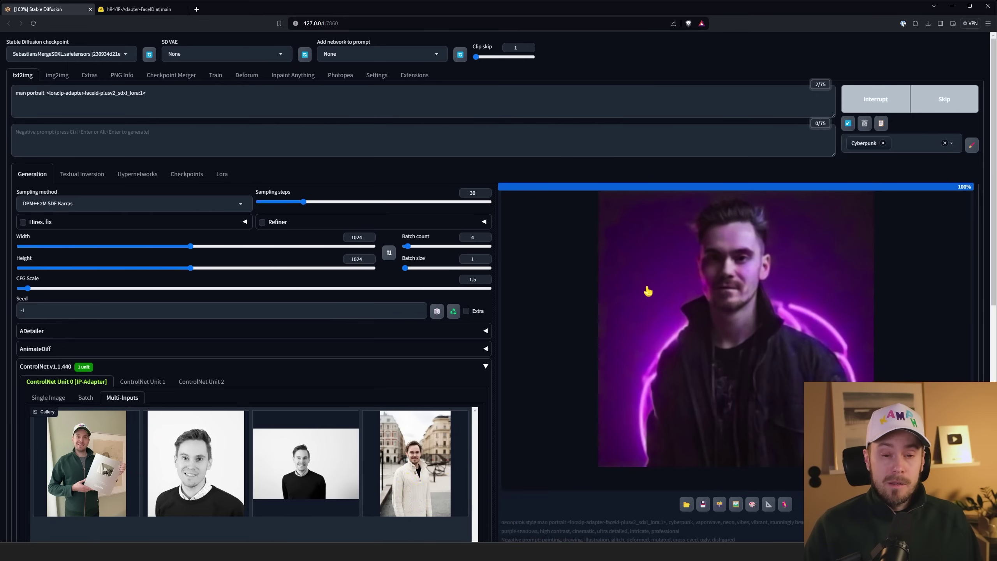
Step: Toggle the full-screen view of the four new SebastiansMergeSDXL portraits
click(668, 288)
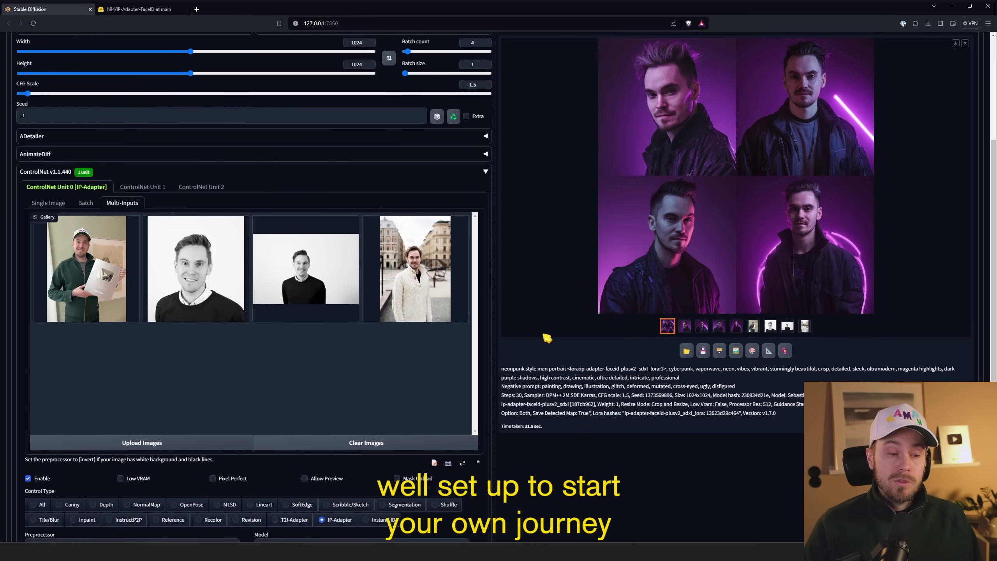
scroll(547, 337, down, 2)
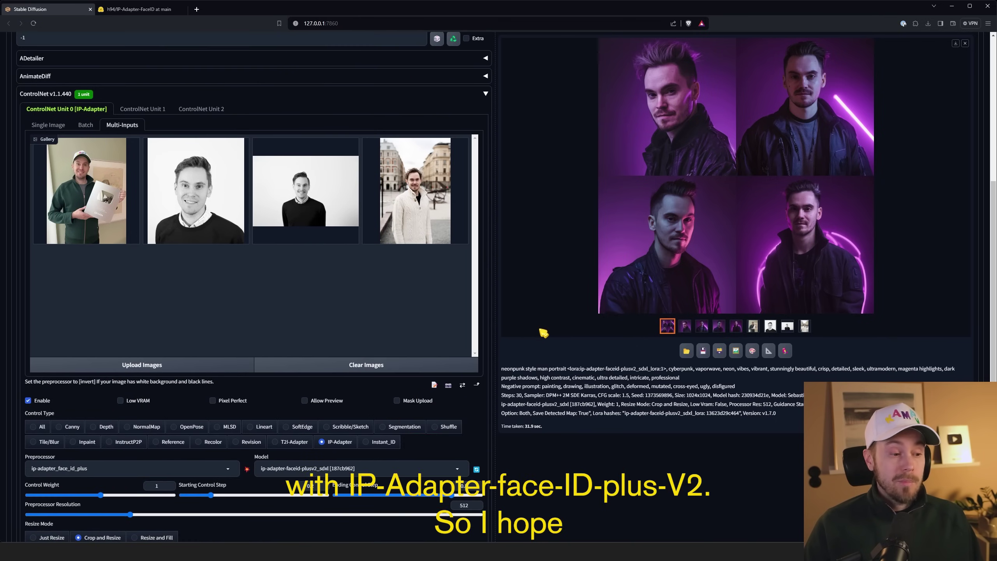
scroll(541, 335, up, 3)
scroll(541, 335, up, 1)
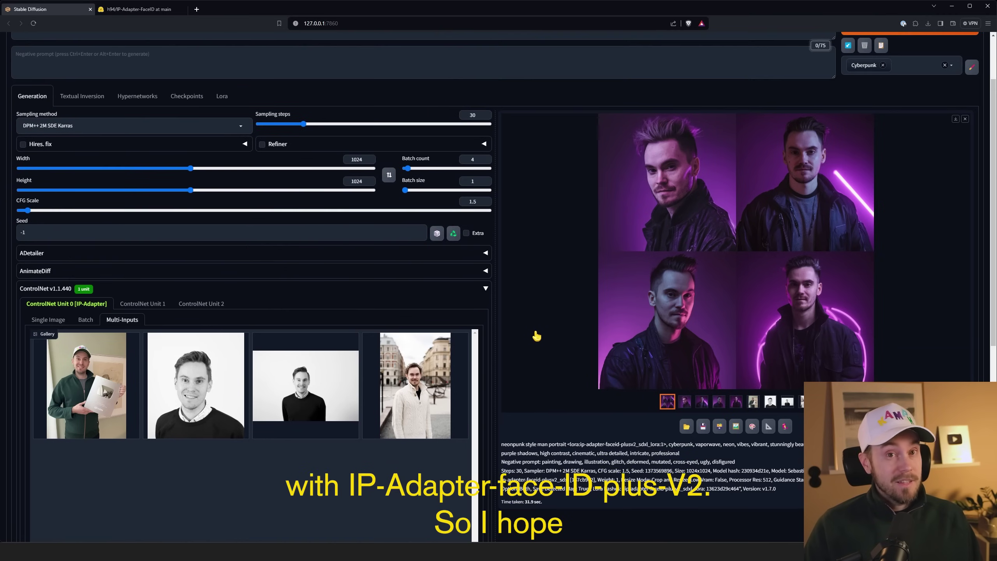
scroll(536, 336, up, 2)
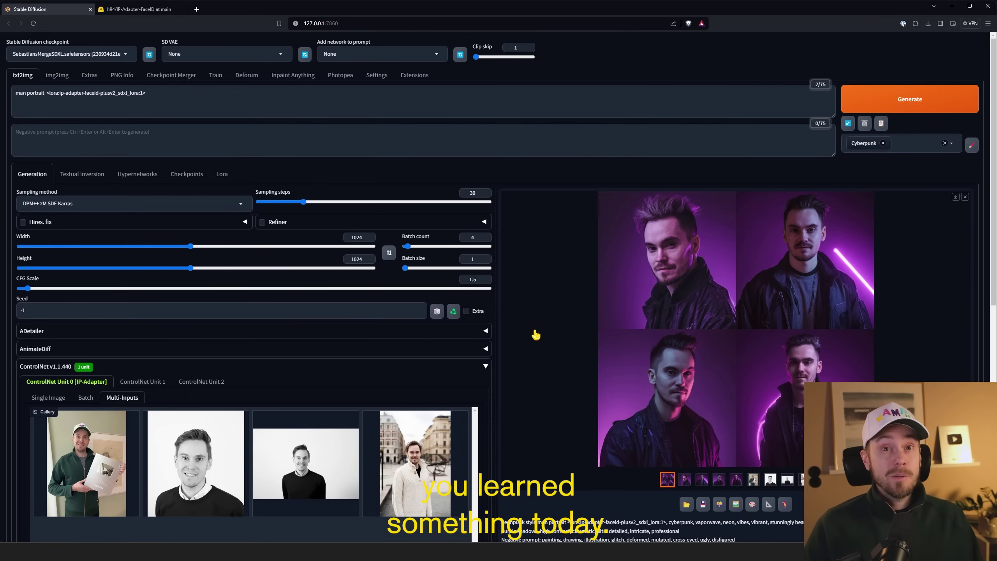